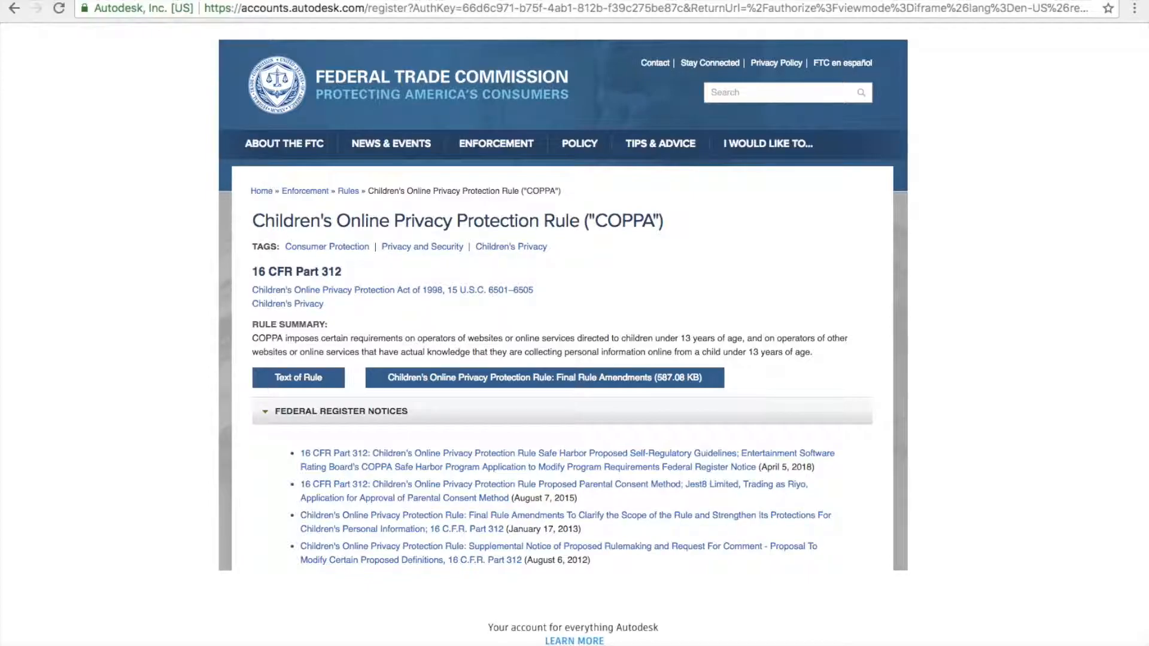
# - Continue past the birthday step and focus the Email field of the Create account form
pyautogui.click(626, 256)
pyautogui.click(529, 156)
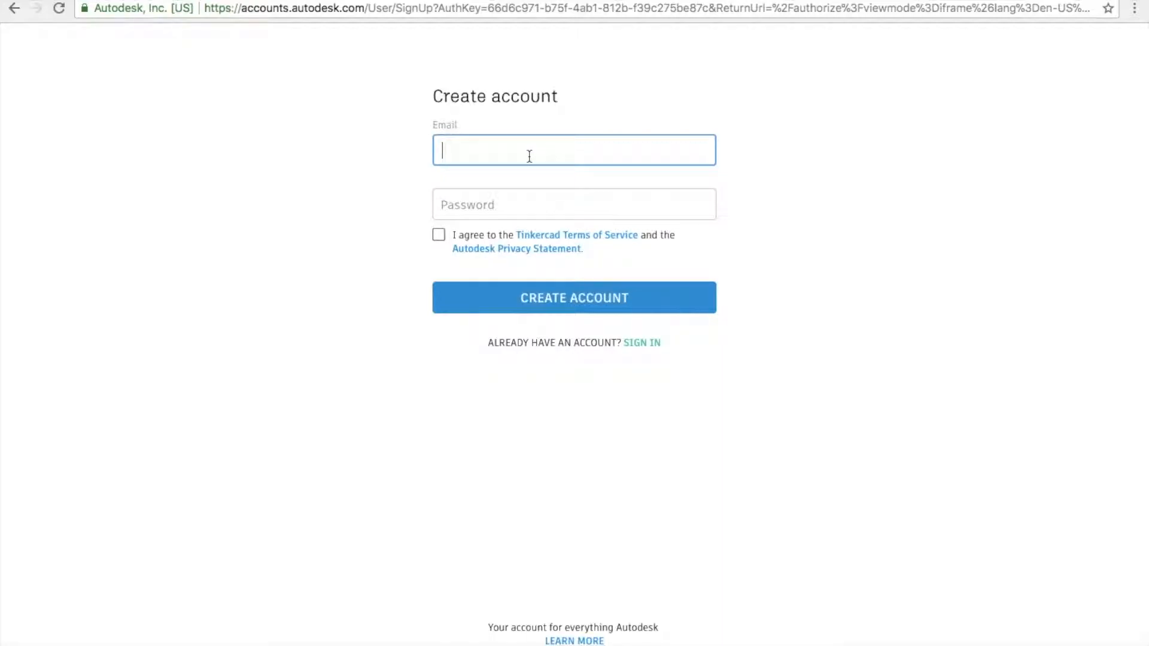
pyautogui.press('super+t')
# - Go to mailinator.com and copy its suggested throwaway email address
pyautogui.click(279, 9)
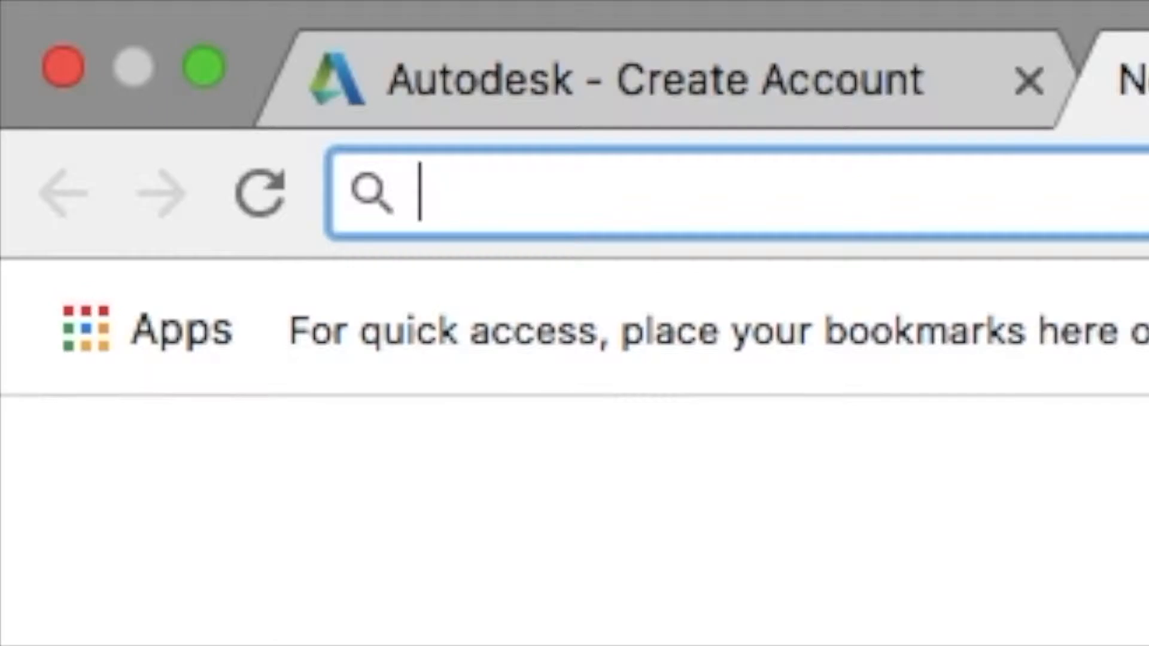
pyautogui.write('mailinator.com')
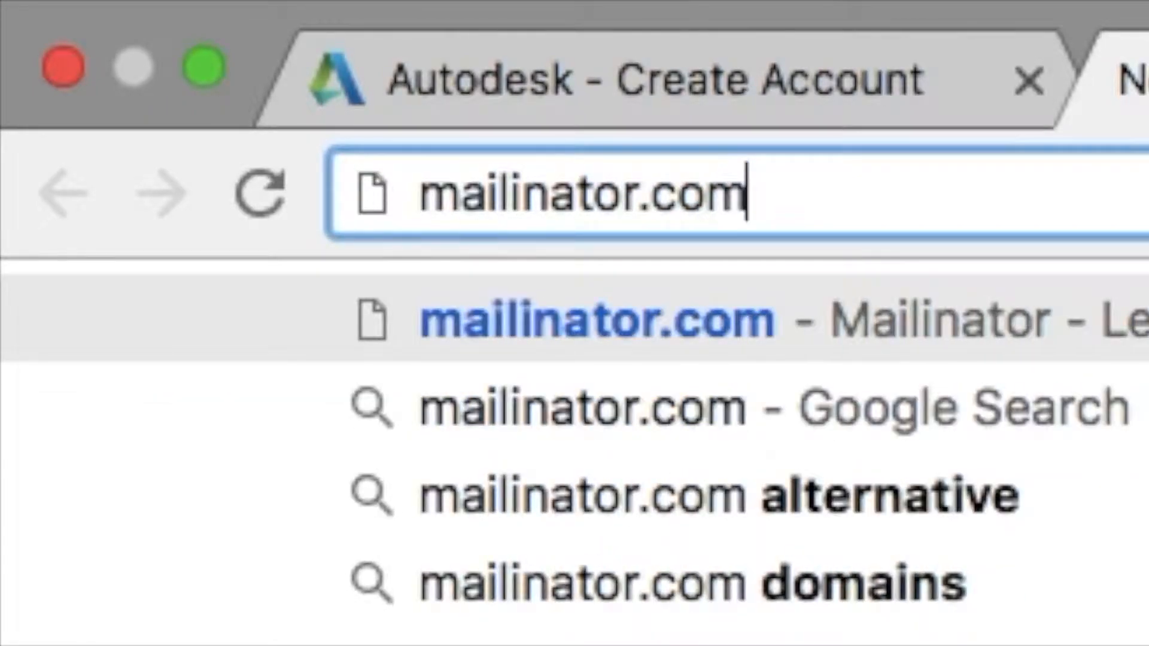
pyautogui.press('Return')
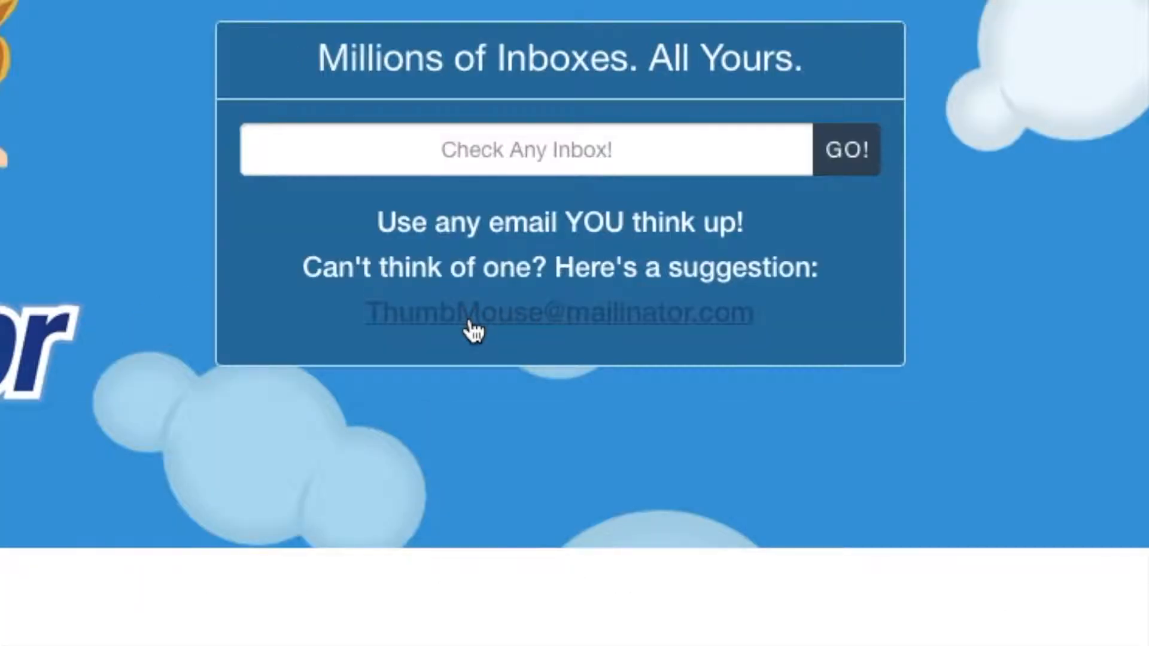
pyautogui.click(359, 308)
pyautogui.moveTo(359, 307); pyautogui.dragTo(752, 314)
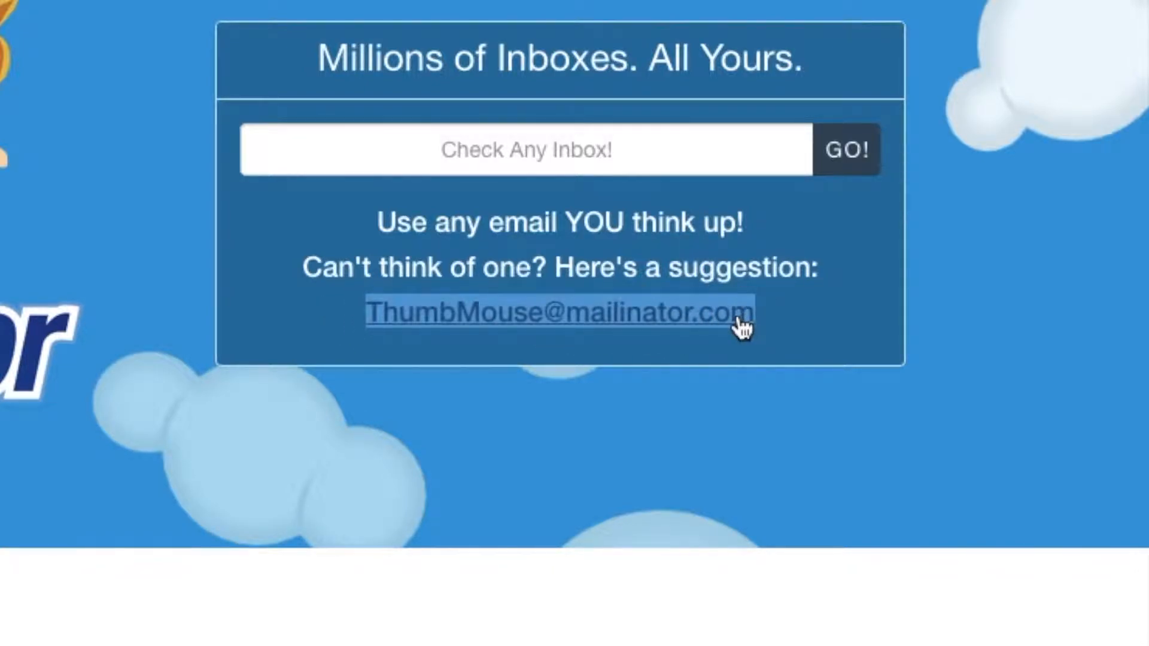
pyautogui.rightClick(591, 314)
pyautogui.click(652, 508)
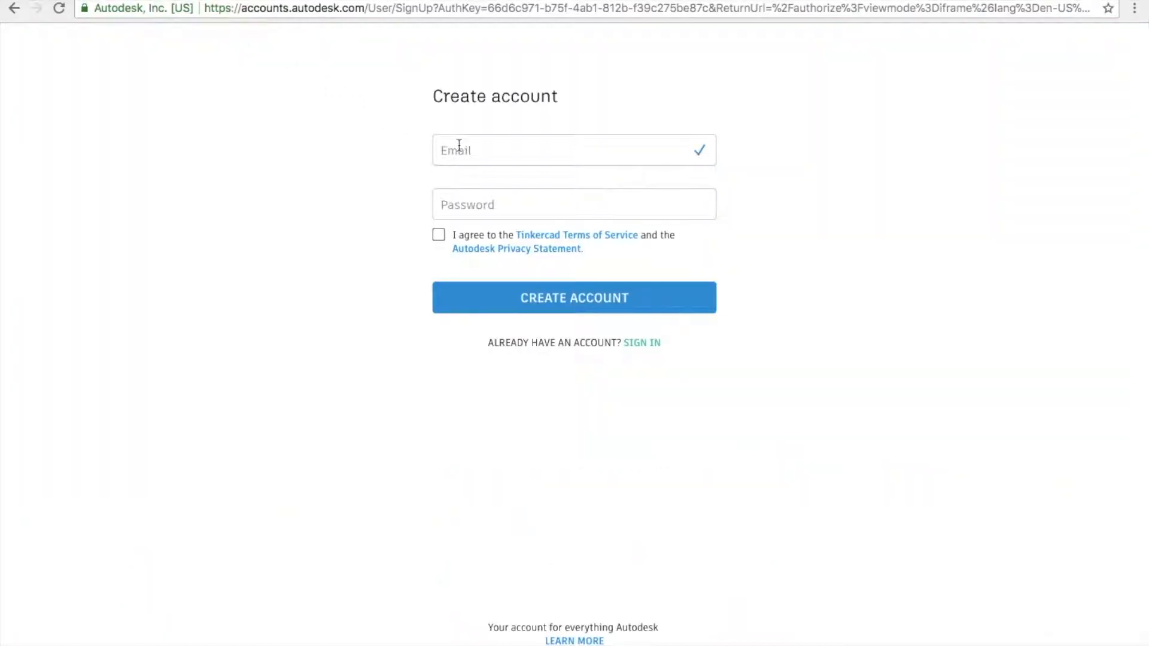
# - Paste the copied Mailinator address into the Autodesk Email field
pyautogui.click(459, 145)
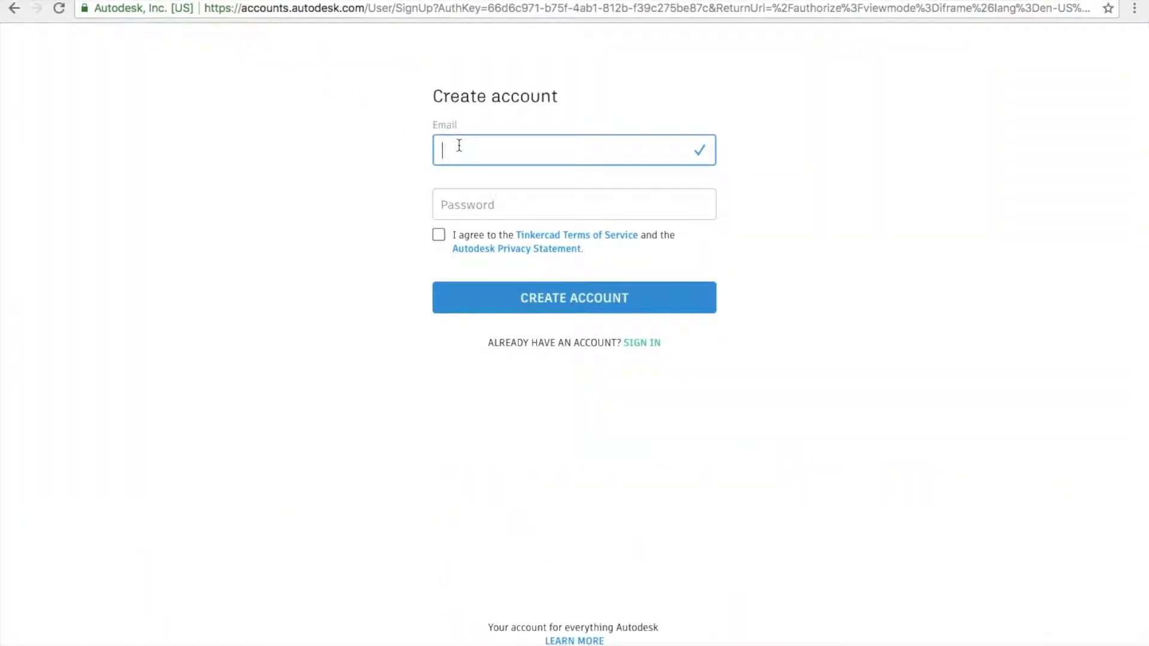
pyautogui.rightClick(459, 146)
pyautogui.click(488, 245)
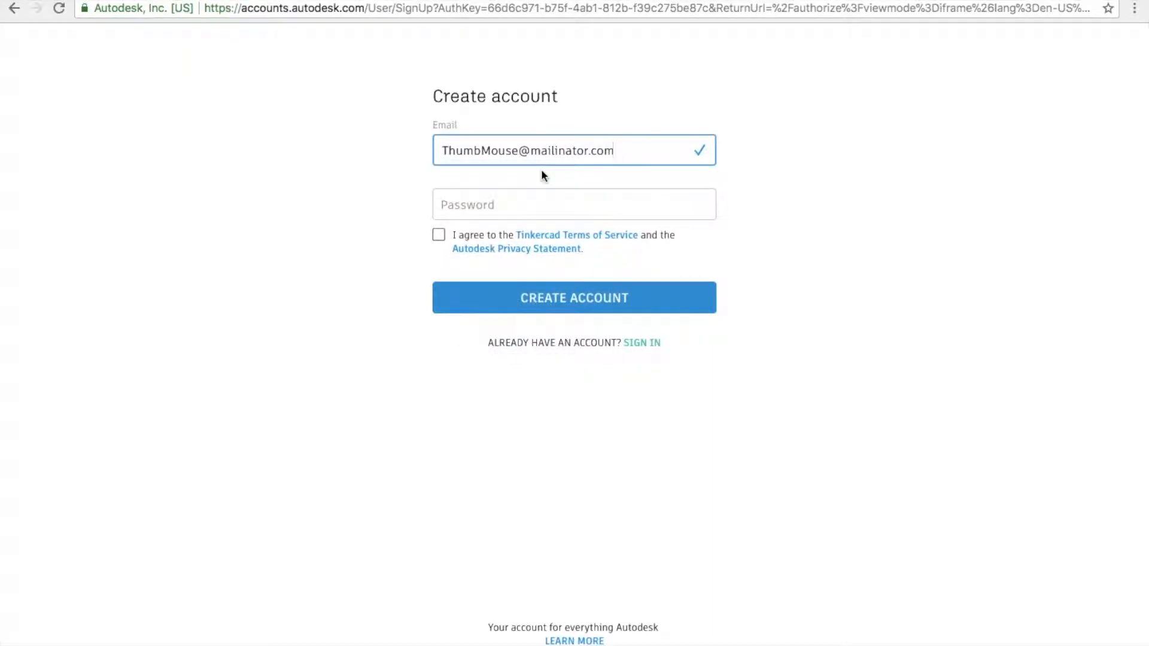
pyautogui.click(144, 0)
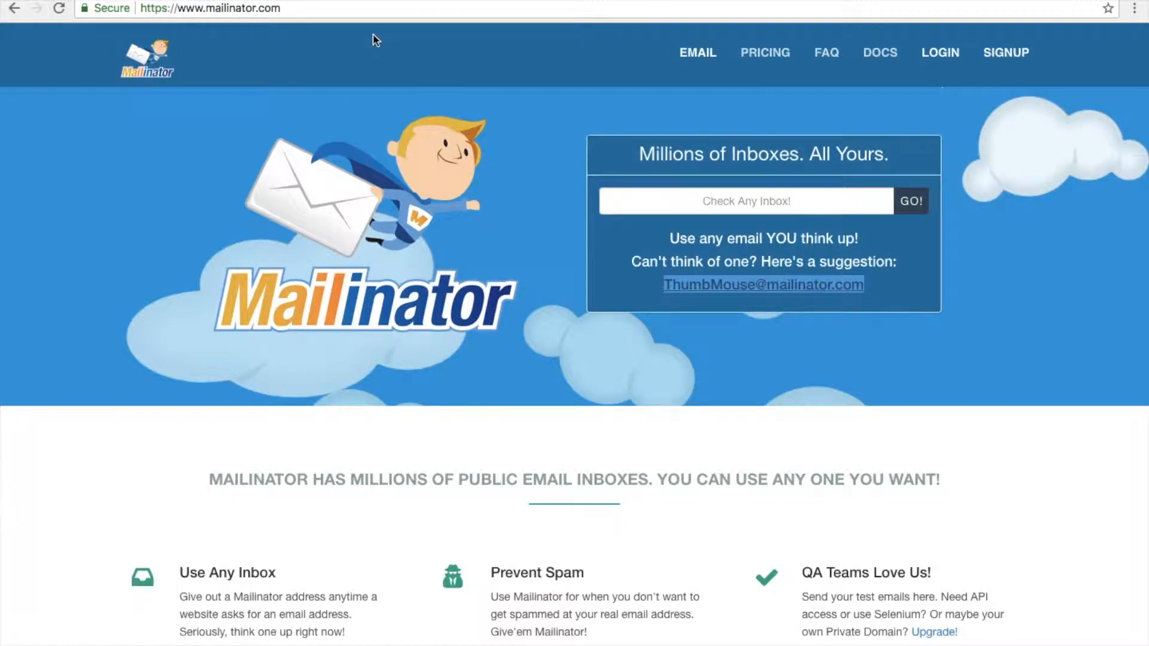
pyautogui.click(206, 1)
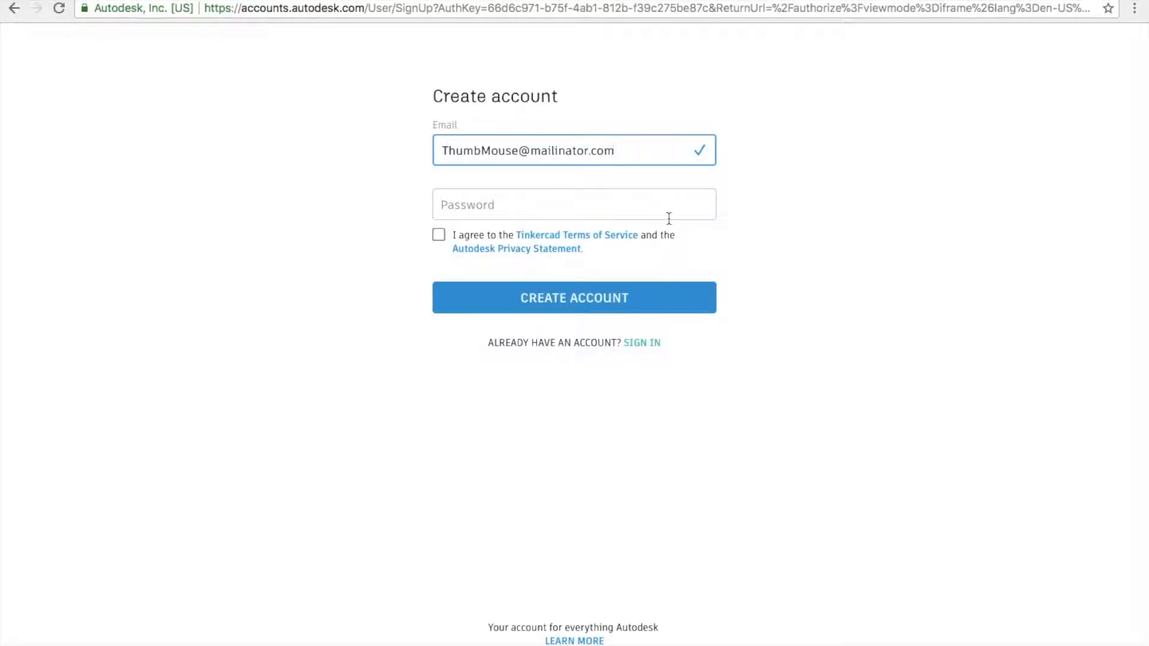
# - Enter an account password, accept the terms and create the account
pyautogui.click(617, 210)
pyautogui.write('********')
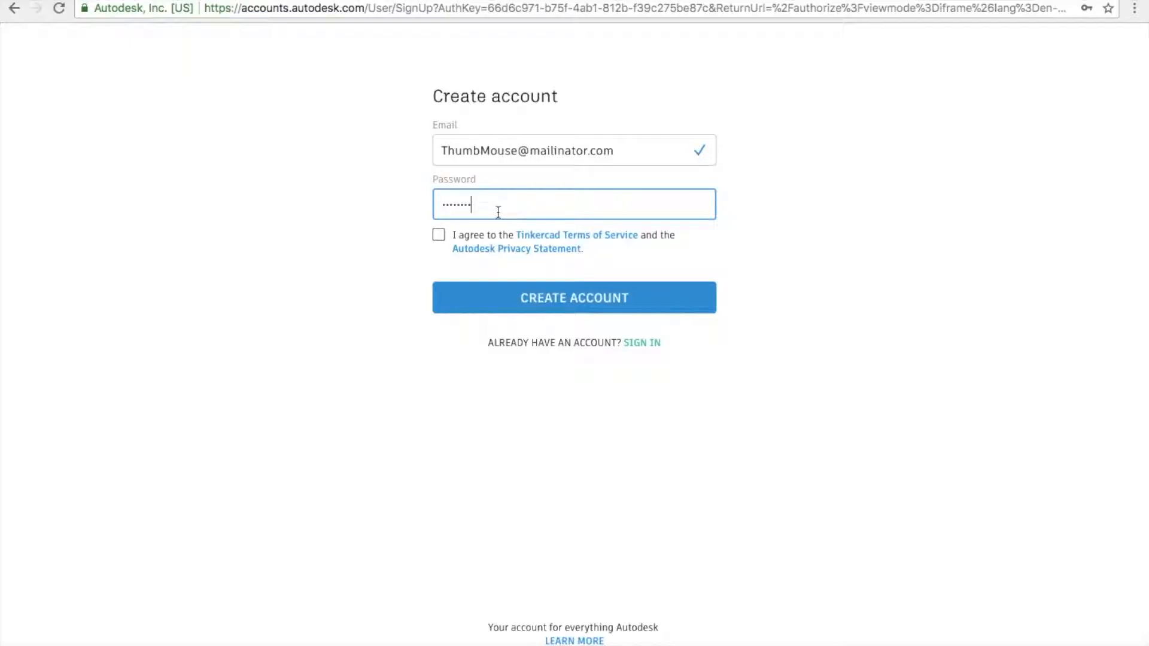
pyautogui.moveTo(443, 150); pyautogui.dragTo(625, 151)
pyautogui.click(440, 236)
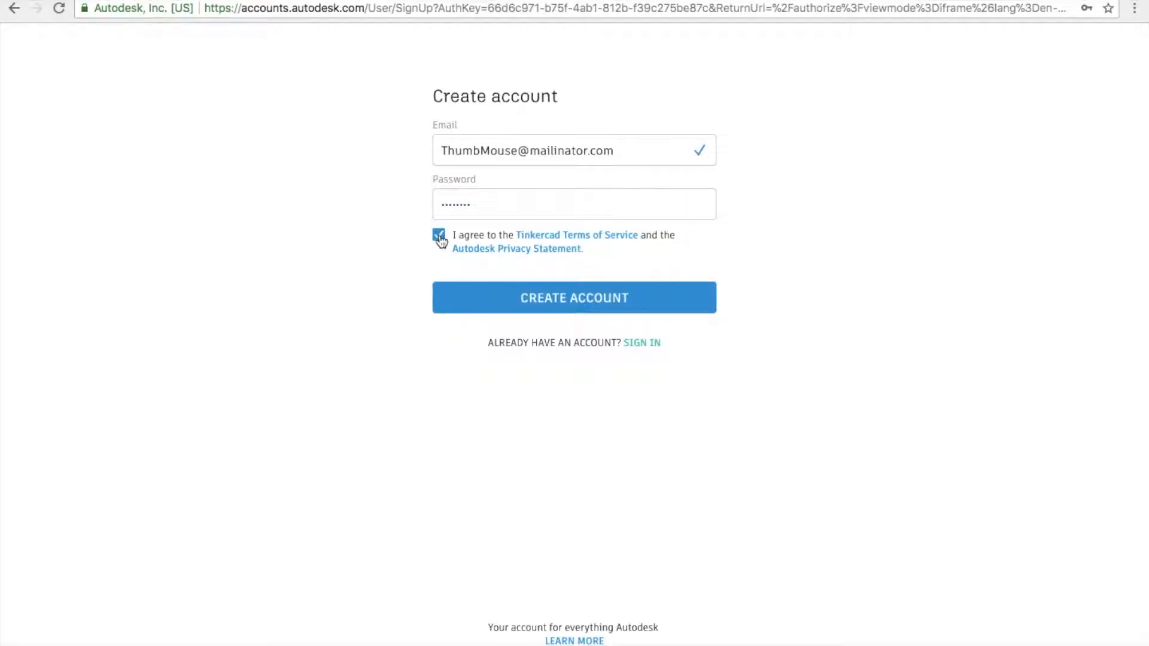
pyautogui.click(540, 296)
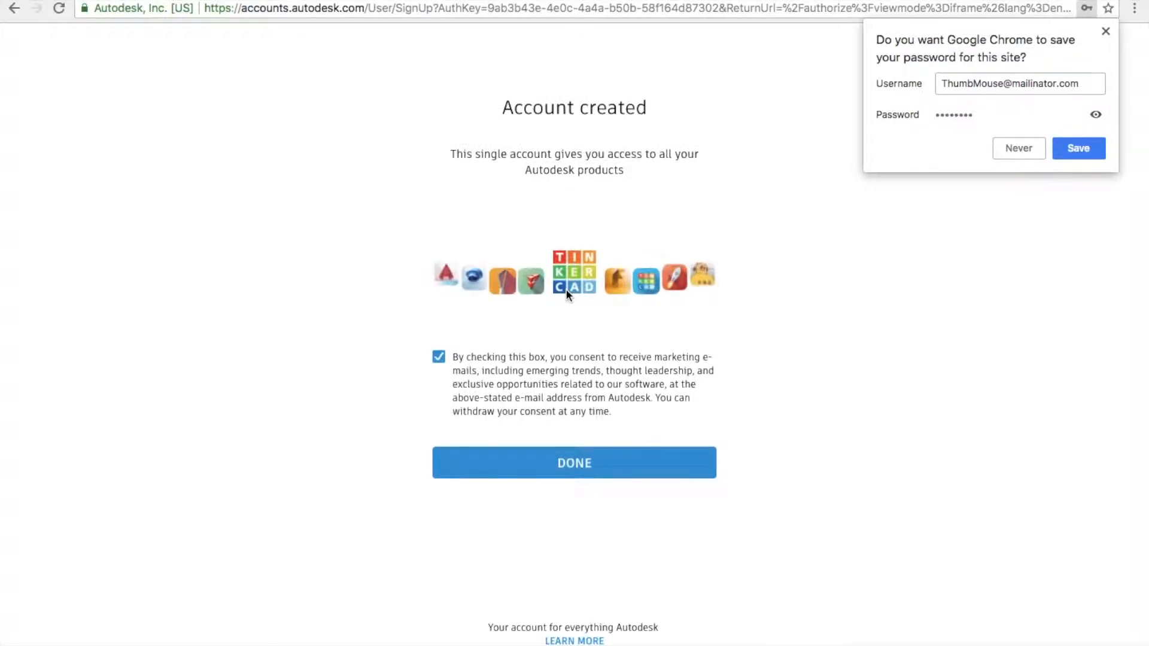
# - Decline password saving, opt out of marketing emails, dismiss the welcome dialog and create a new design
pyautogui.click(1020, 148)
pyautogui.click(439, 357)
pyautogui.click(566, 472)
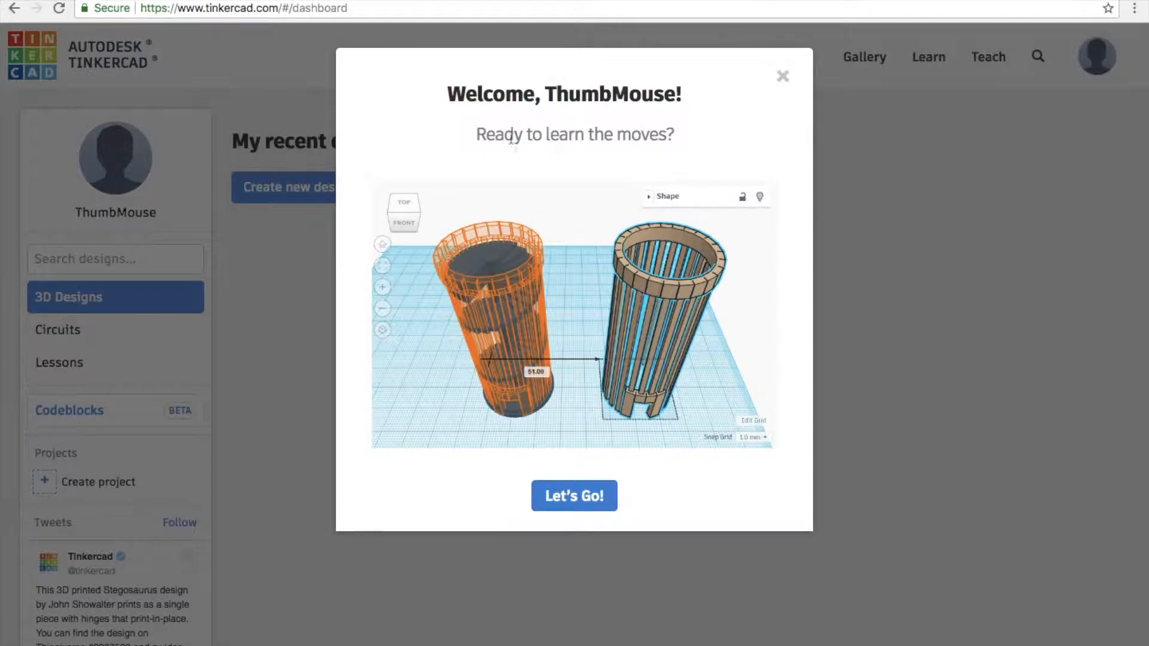
pyautogui.click(783, 76)
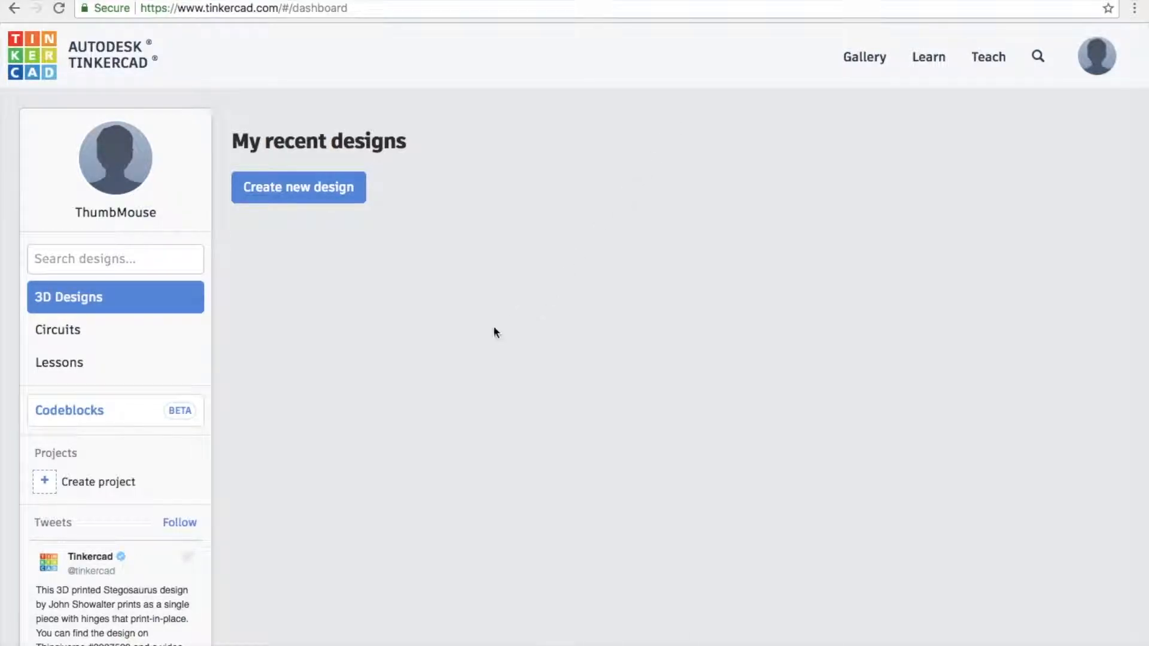
pyautogui.click(297, 183)
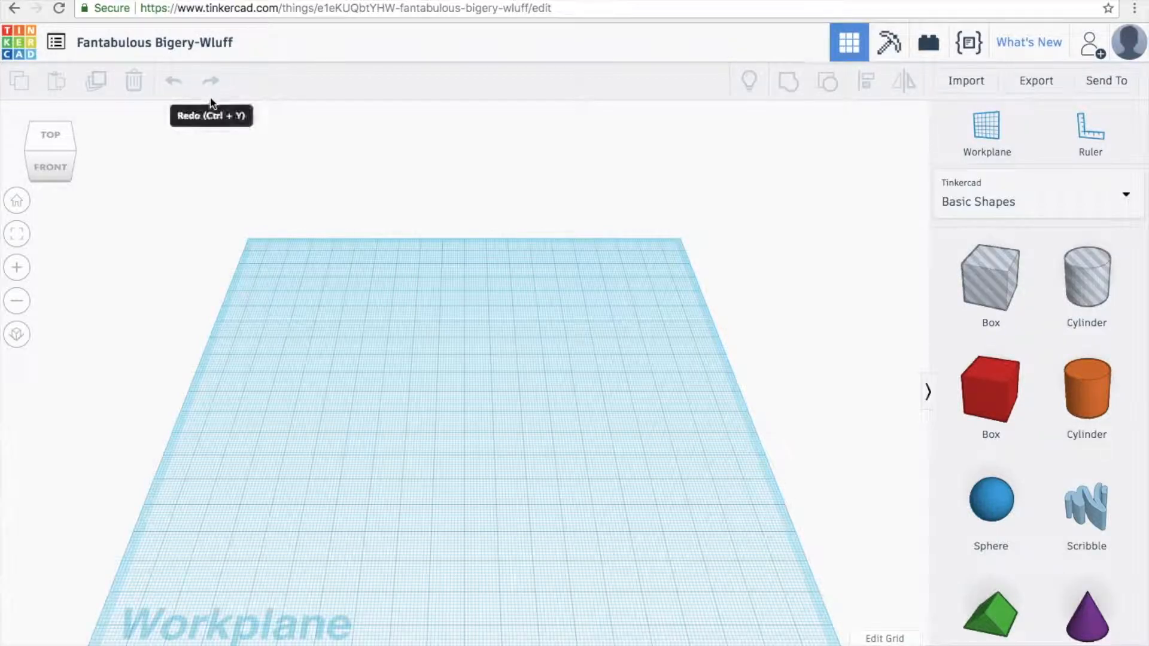
# - Retitle the design as the user's name followed by 'exploration'
pyautogui.click(207, 42)
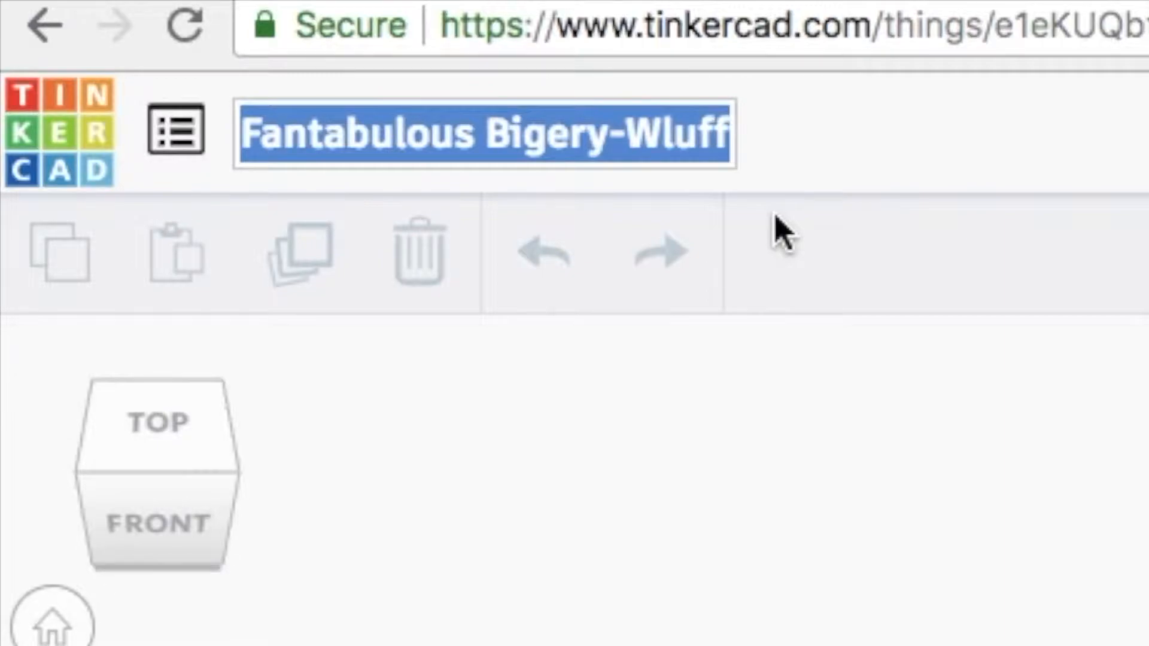
pyautogui.write('Lance A')
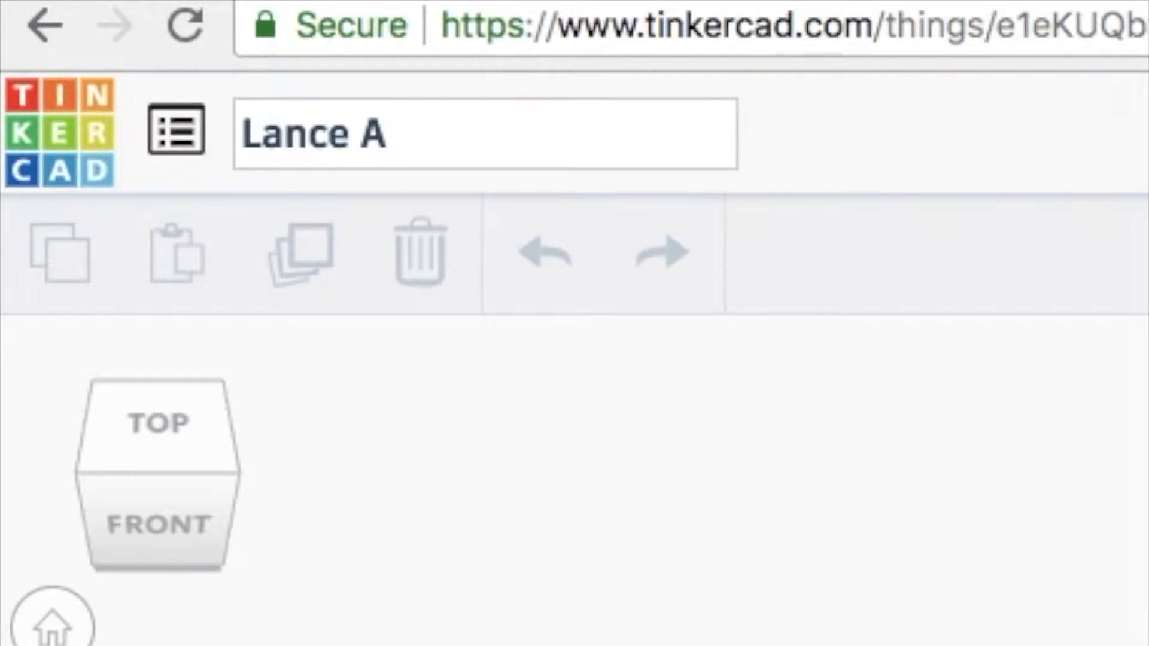
pyautogui.write(' exploration')
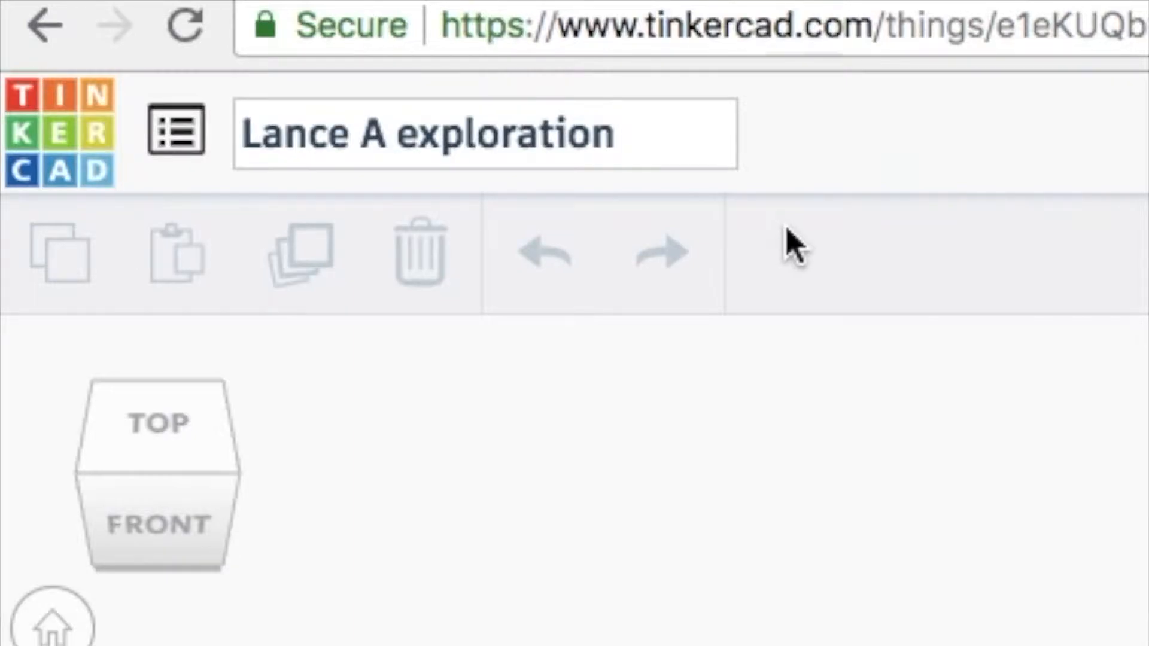
pyautogui.click(807, 139)
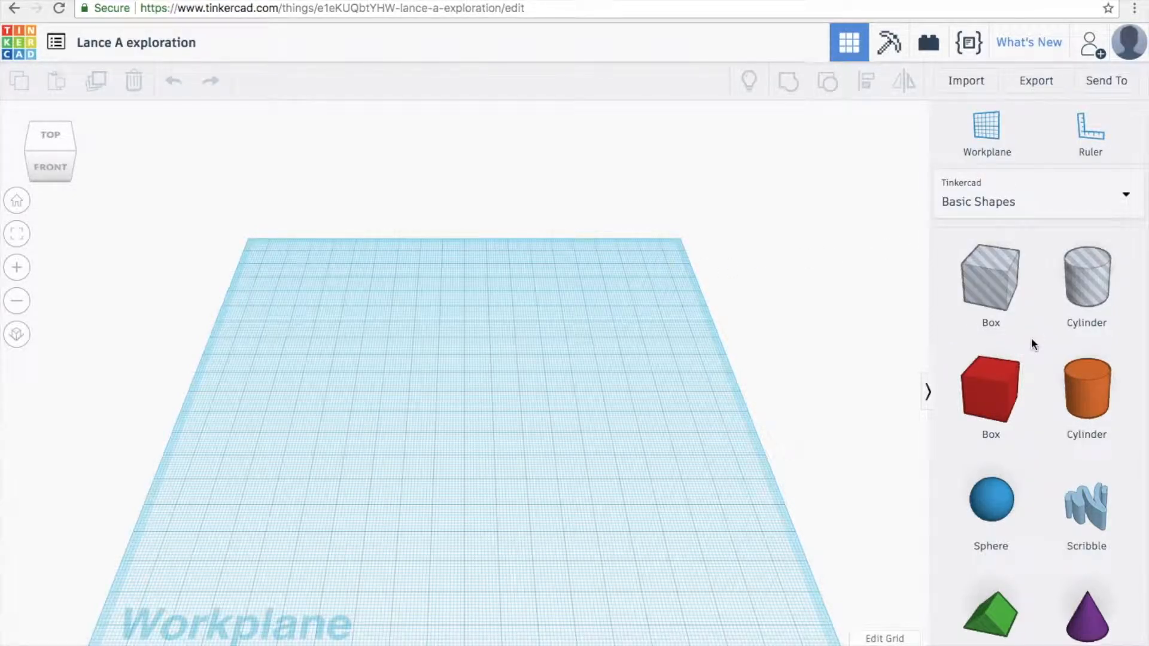
# - Drag a red box onto the workplane and set its Length to 50
pyautogui.moveTo(1015, 365); pyautogui.dragTo(459, 410)
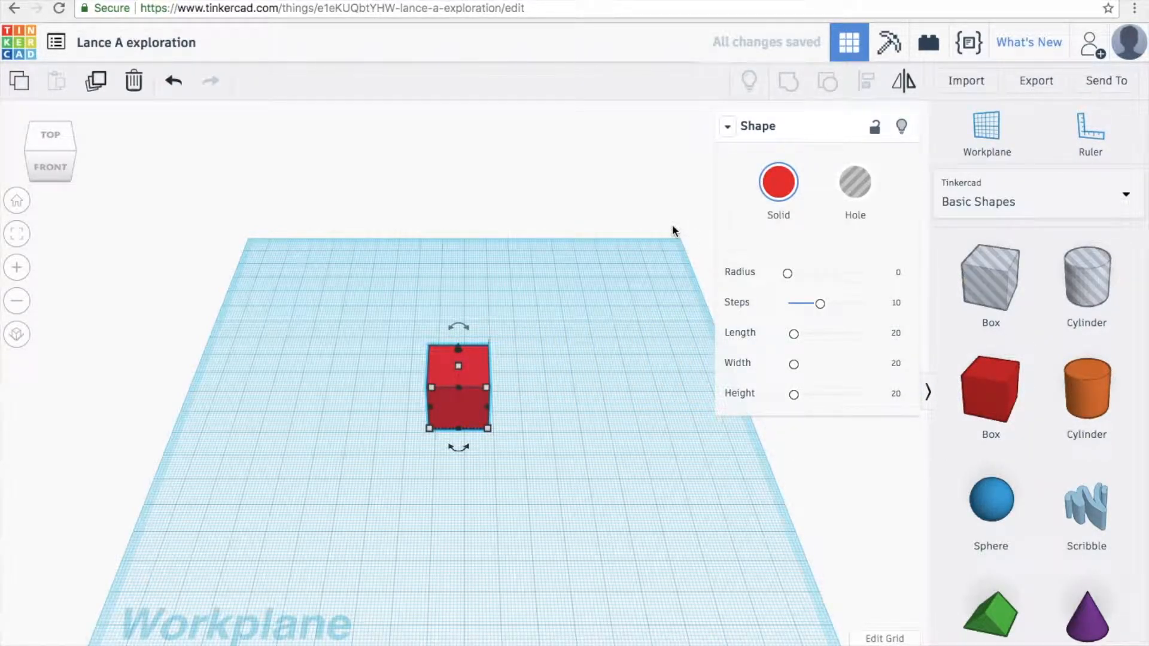
pyautogui.click(793, 335)
pyautogui.moveTo(793, 337)
pyautogui.mouseDown()
pyautogui.moveTo(813, 336)
pyautogui.moveTo(795, 338)
pyautogui.mouseUp()
pyautogui.click(888, 335)
pyautogui.write('50')
pyautogui.press('Return')
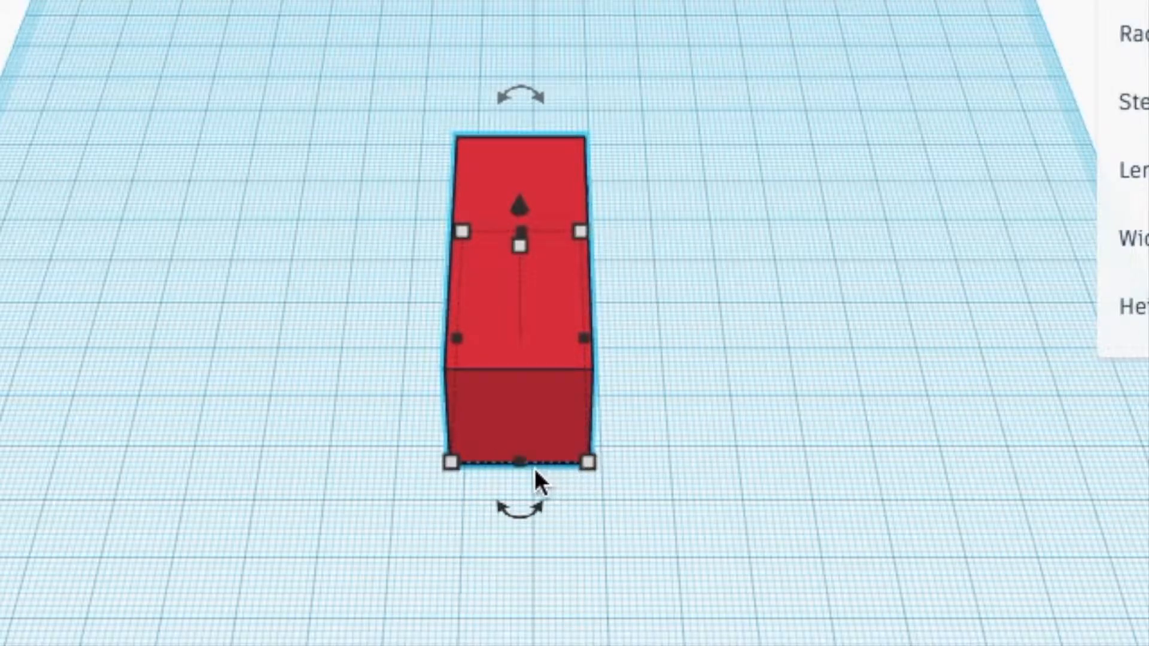
# - Experiment with the box's footprint and height handles, then rotate it to 67.5°
pyautogui.moveTo(588, 462); pyautogui.dragTo(540, 345)
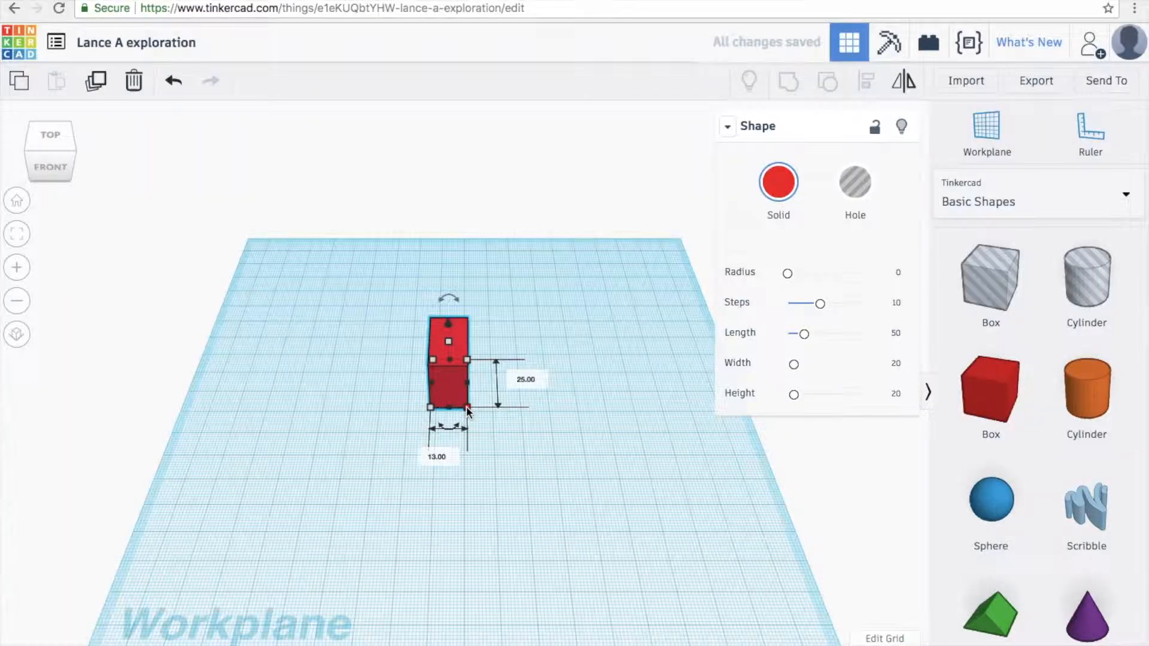
pyautogui.moveTo(468, 412); pyautogui.dragTo(467, 412)
pyautogui.moveTo(472, 414); pyautogui.dragTo(586, 617)
pyautogui.moveTo(595, 479); pyautogui.dragTo(592, 644)
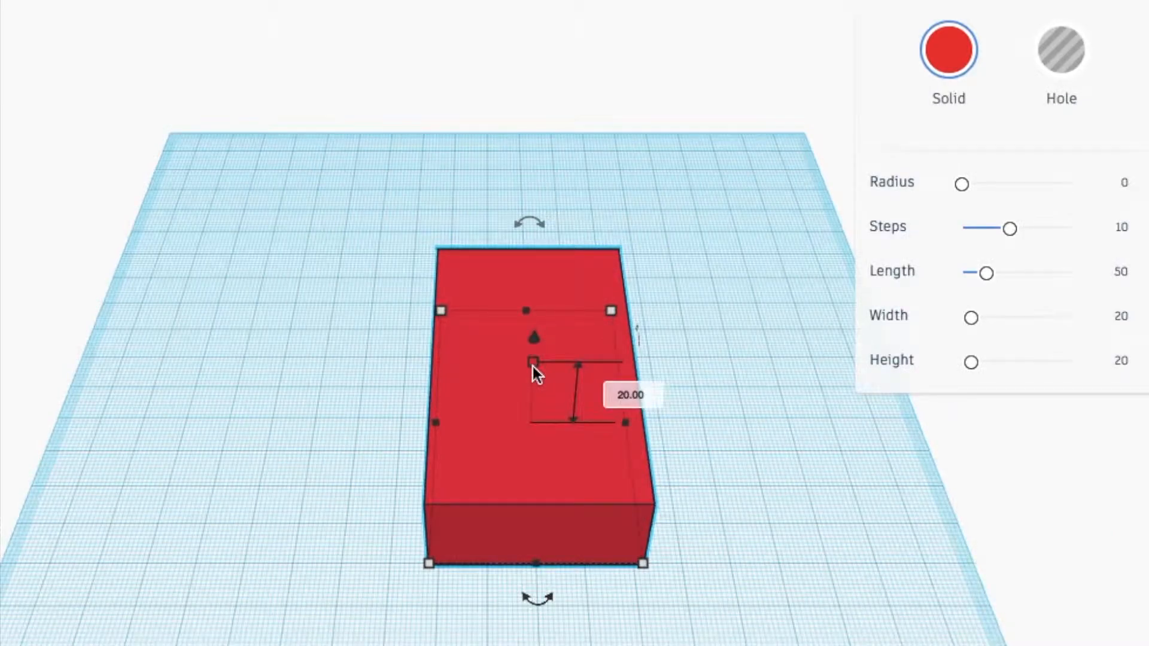
pyautogui.moveTo(532, 366)
pyautogui.mouseDown()
pyautogui.moveTo(551, 226)
pyautogui.moveTo(540, 359)
pyautogui.mouseUp()
pyautogui.moveTo(542, 595); pyautogui.dragTo(419, 564)
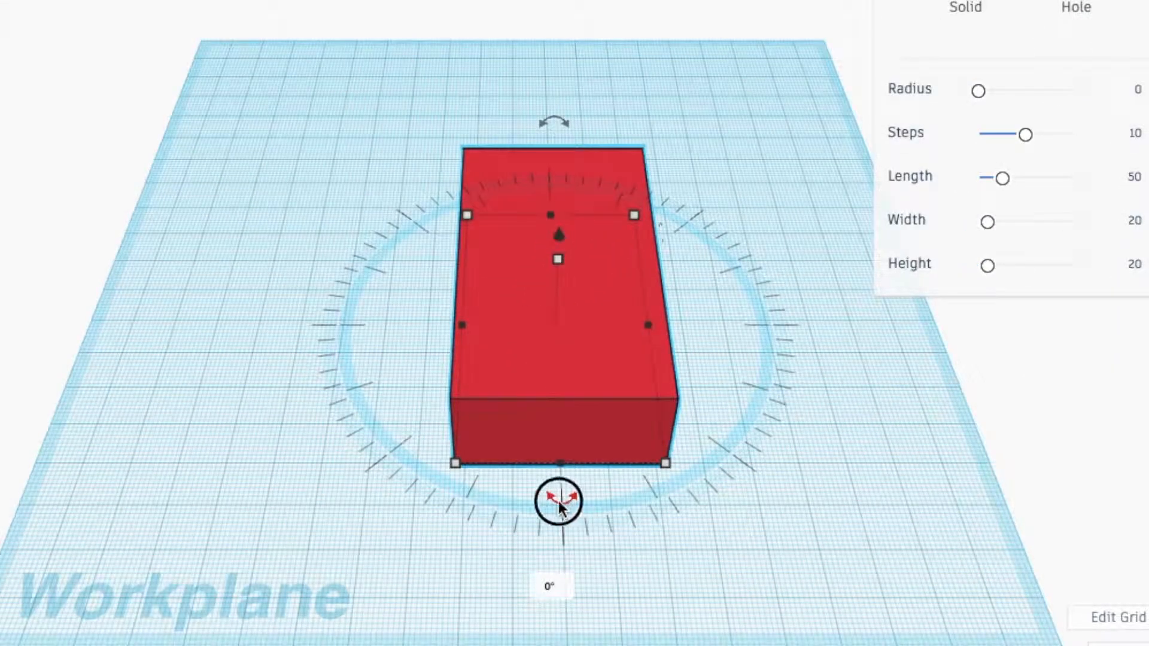
pyautogui.moveTo(438, 477); pyautogui.dragTo(373, 408)
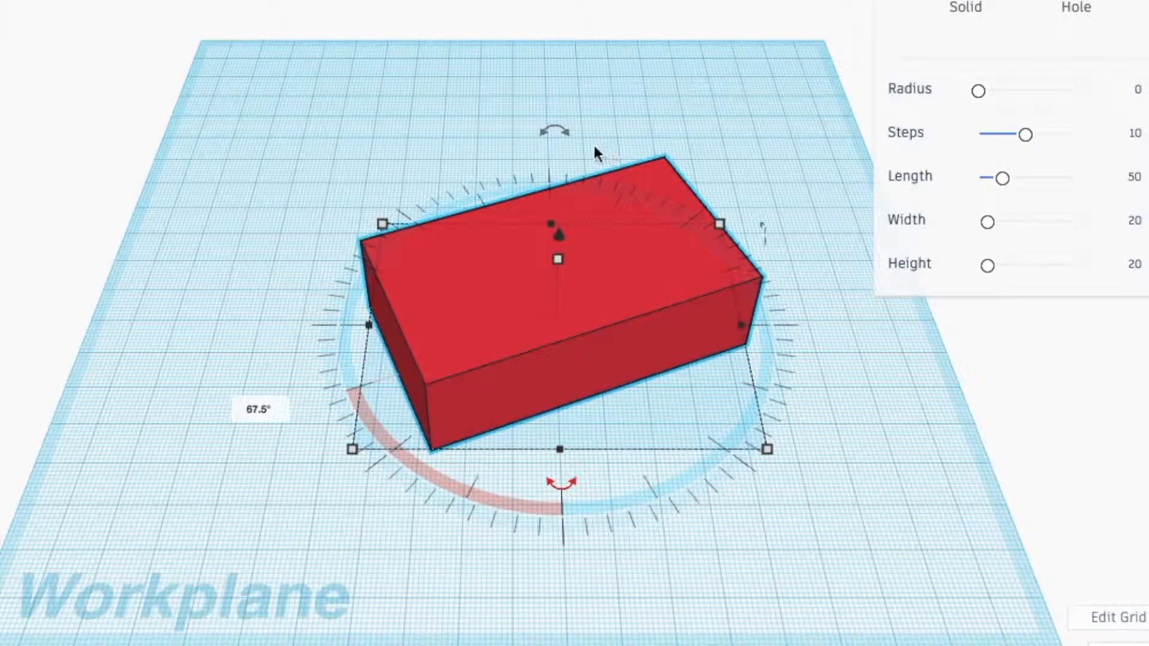
pyautogui.moveTo(559, 134)
pyautogui.mouseDown()
pyautogui.moveTo(479, 146)
pyautogui.moveTo(551, 120)
pyautogui.moveTo(558, 130)
pyautogui.mouseUp()
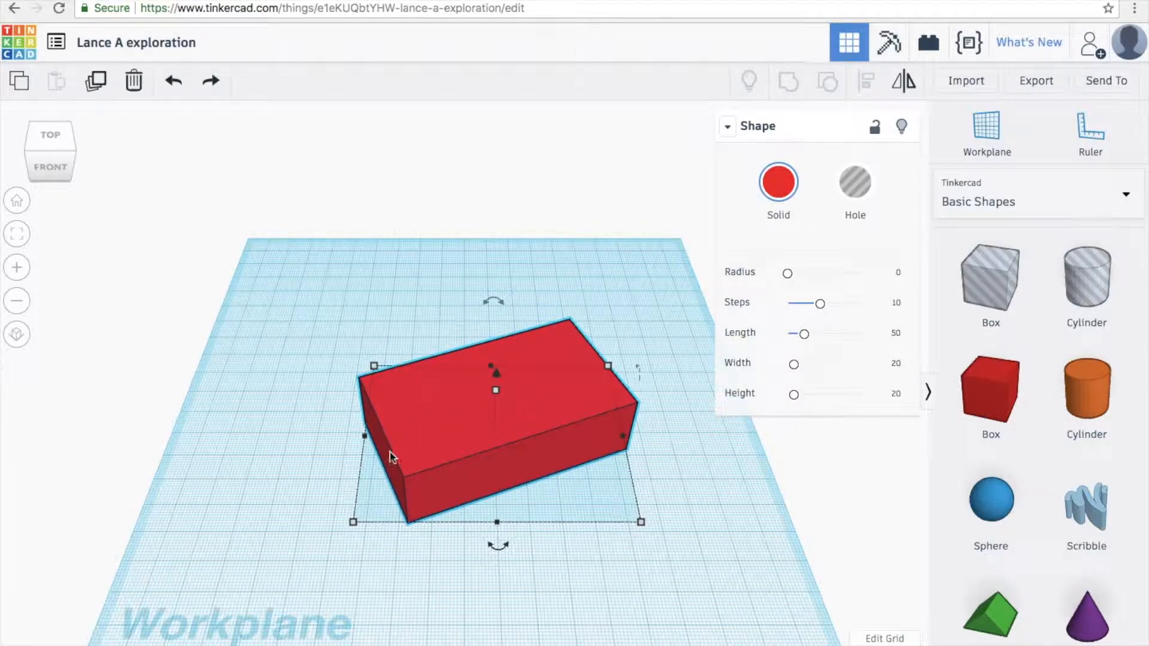
# - Shrink the red box proportionally and rotate it back to 0°, square to the grid
pyautogui.press('shift')
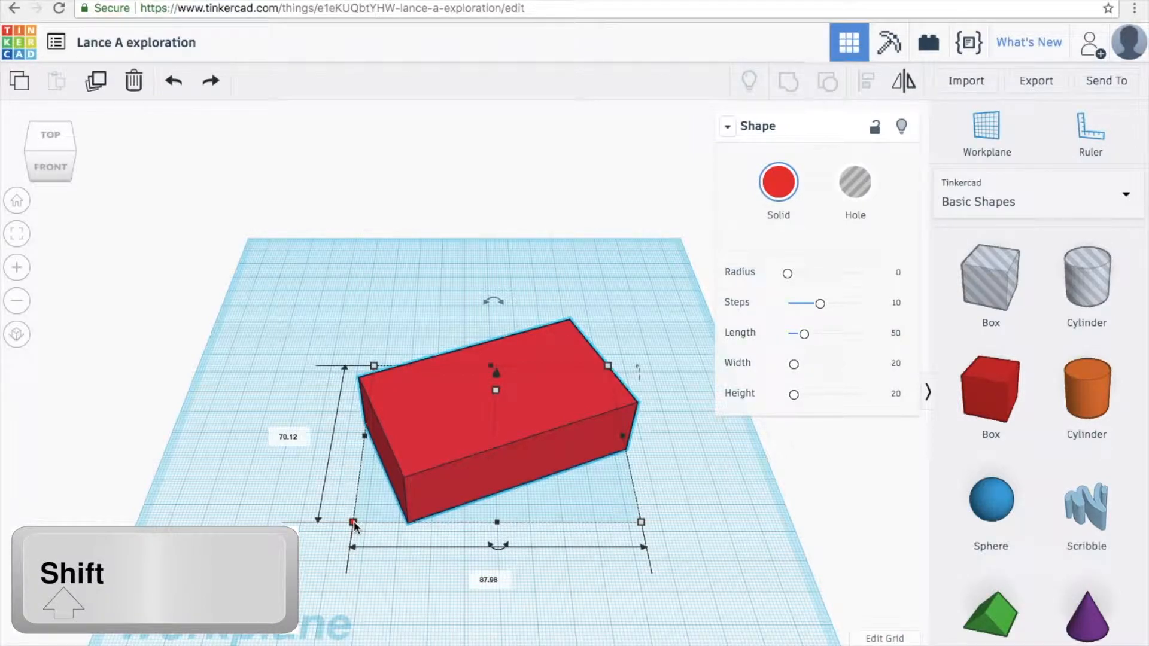
pyautogui.keyDown('shift'); pyautogui.moveTo(354, 523); pyautogui.dragTo(441, 462); pyautogui.keyUp('shift')
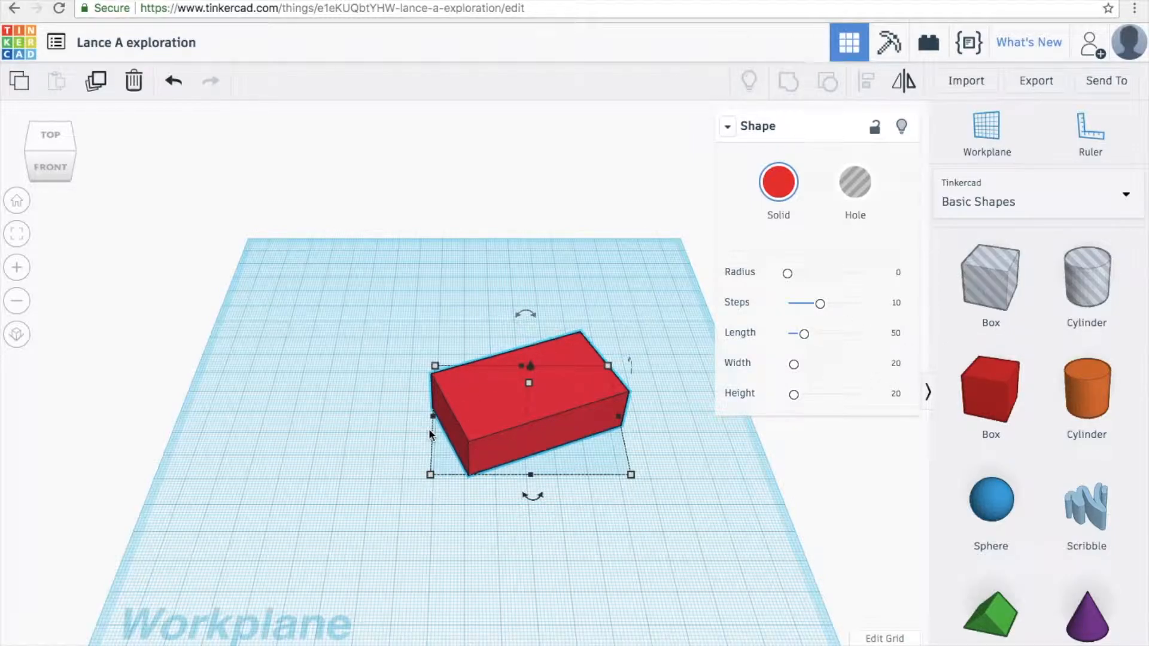
pyautogui.click(431, 477)
pyautogui.click(531, 475)
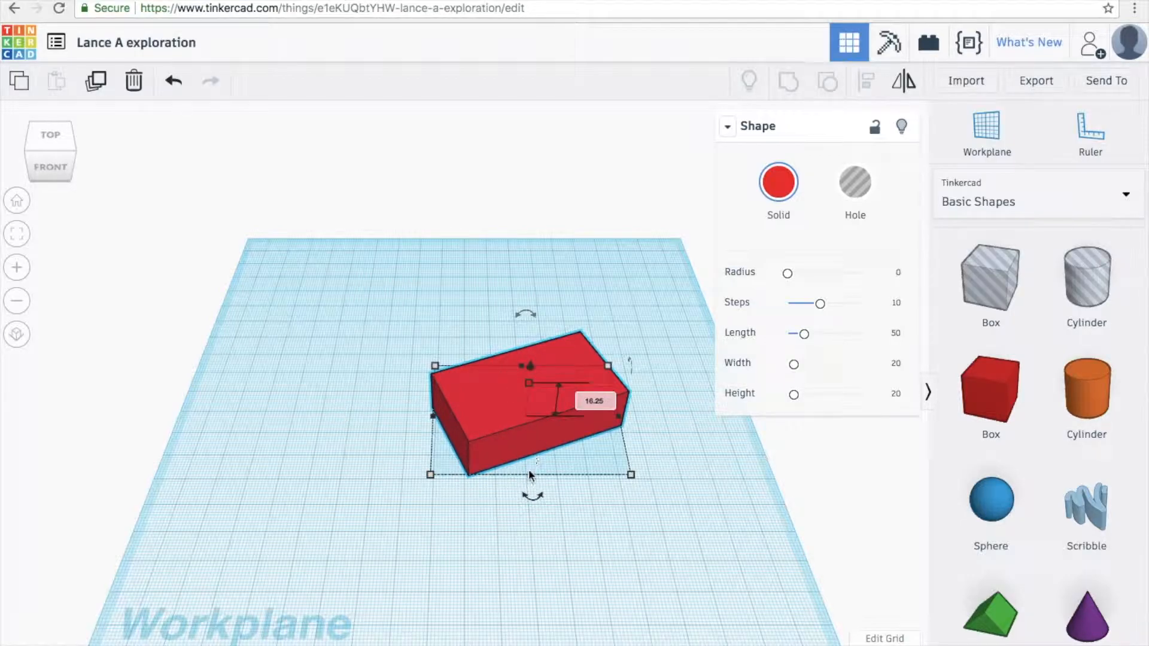
pyautogui.moveTo(529, 498)
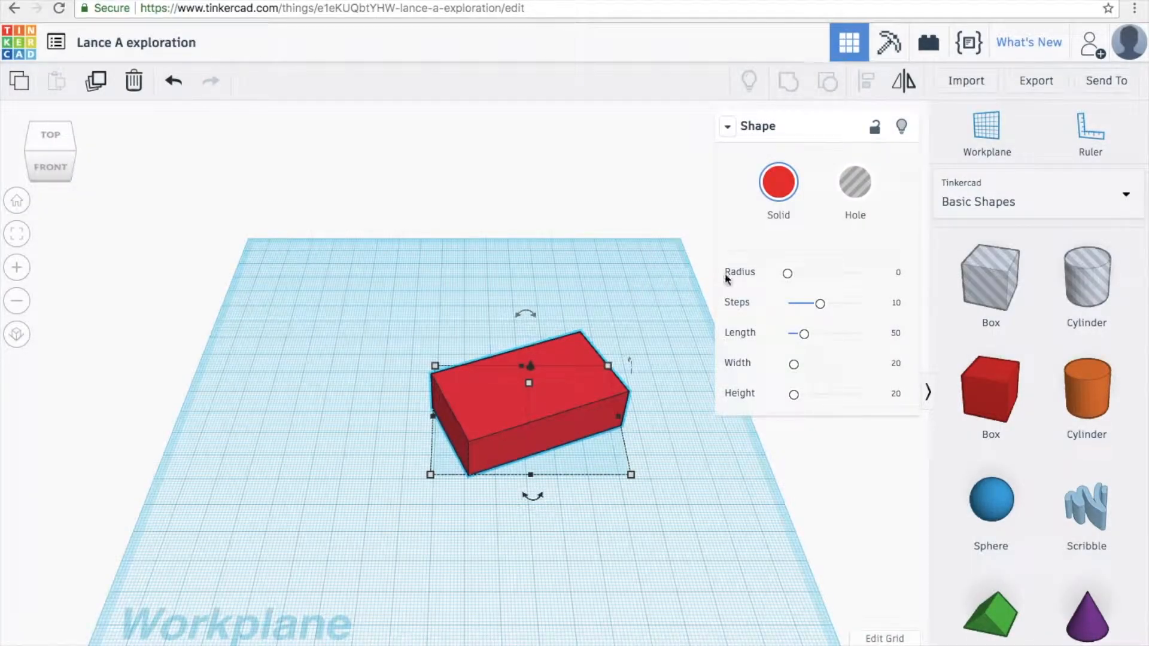
pyautogui.click(727, 127)
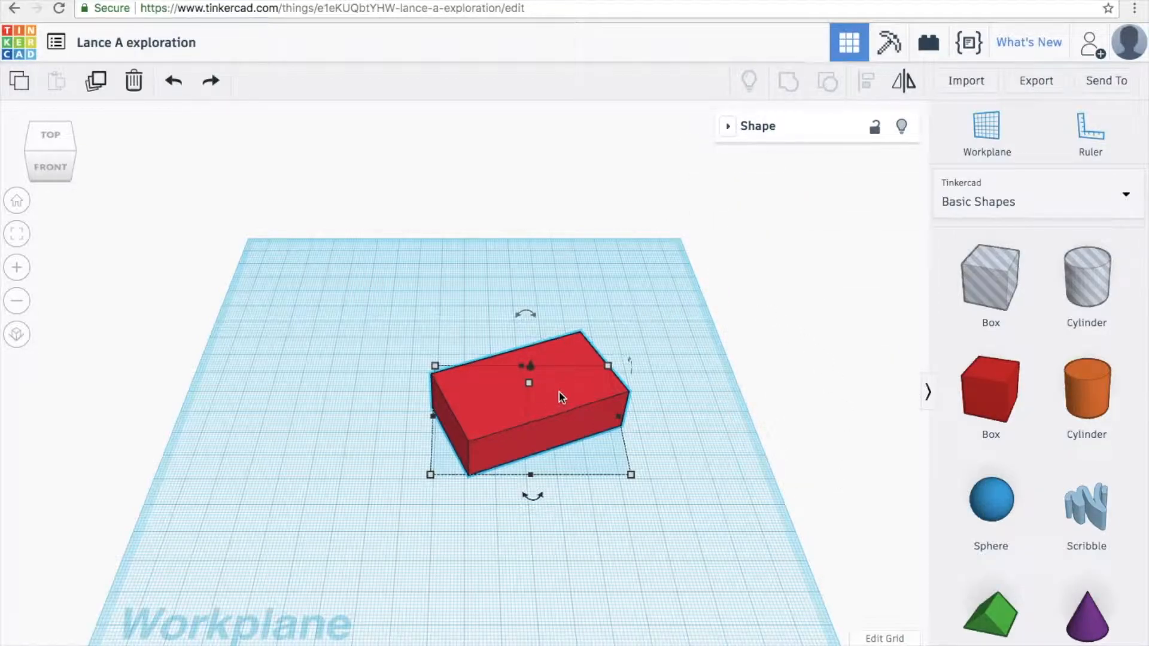
pyautogui.moveTo(525, 494)
pyautogui.moveTo(530, 501); pyautogui.dragTo(512, 487)
# - Add a green roof shape and widen it to match the red box
pyautogui.click(550, 505)
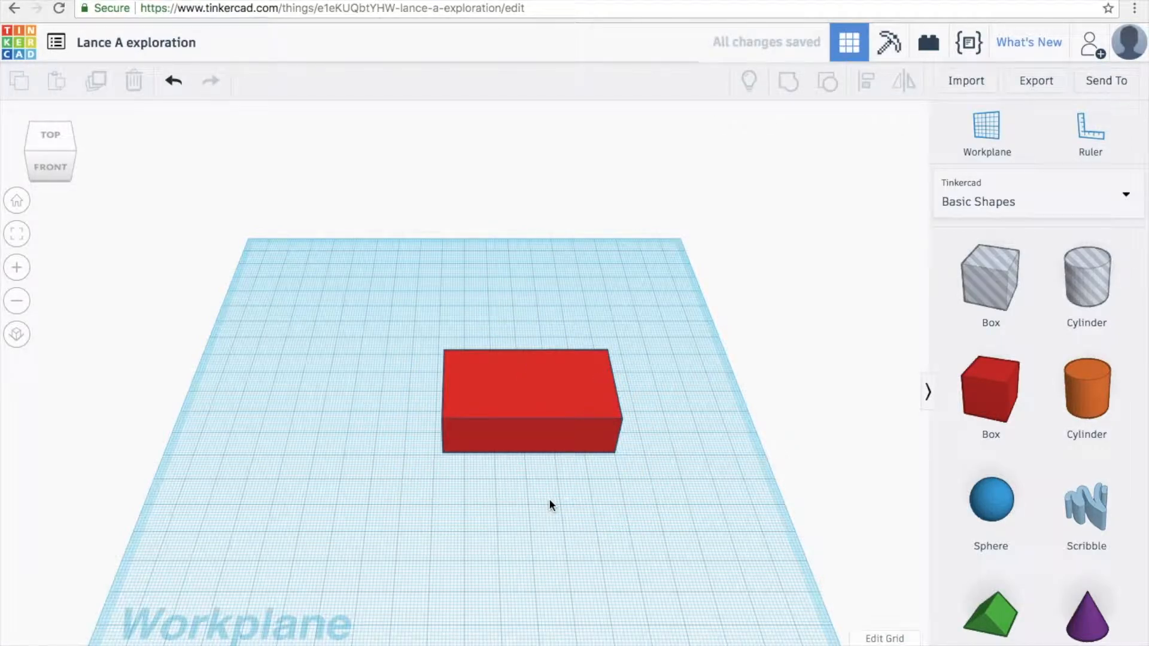
pyautogui.moveTo(990, 613); pyautogui.dragTo(521, 475)
pyautogui.click(585, 504)
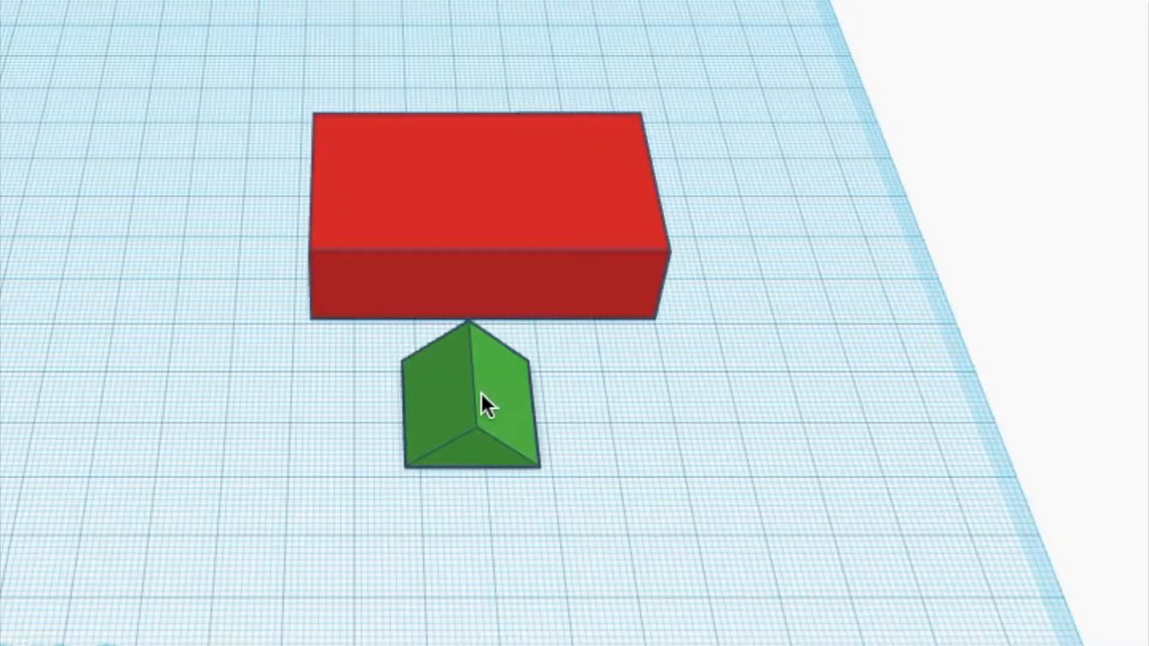
pyautogui.click(481, 395)
pyautogui.moveTo(534, 410); pyautogui.dragTo(734, 412)
pyautogui.click(626, 415)
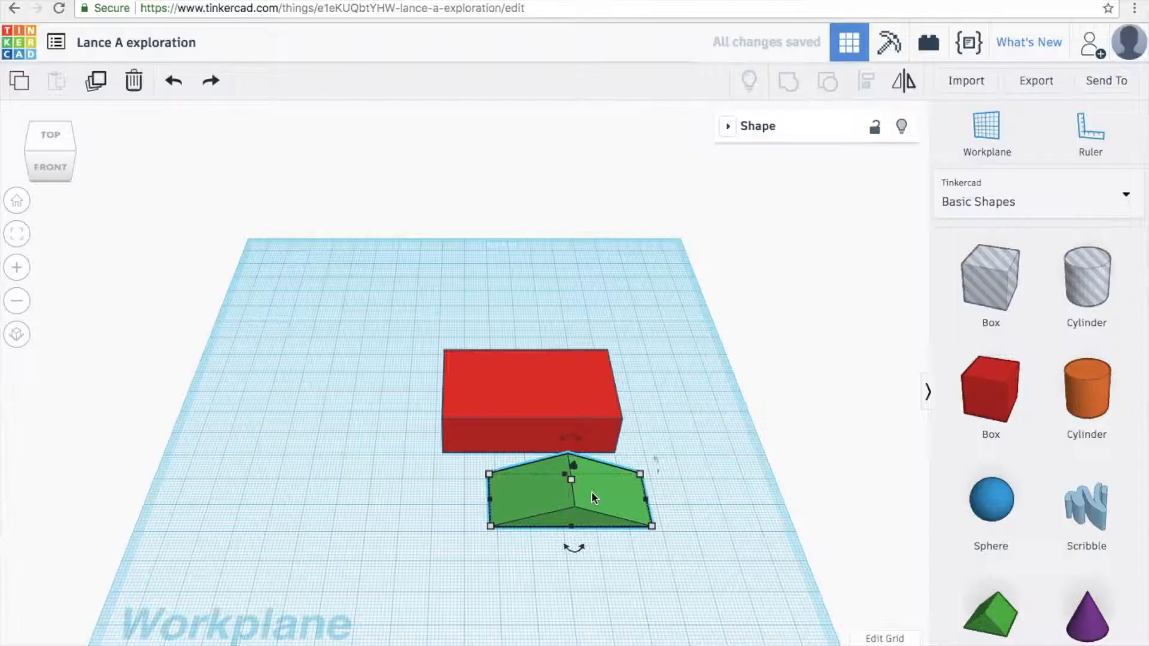
# - Raise the roof to 27 height and set it on top of the red box
pyautogui.moveTo(602, 495); pyautogui.dragTo(566, 494)
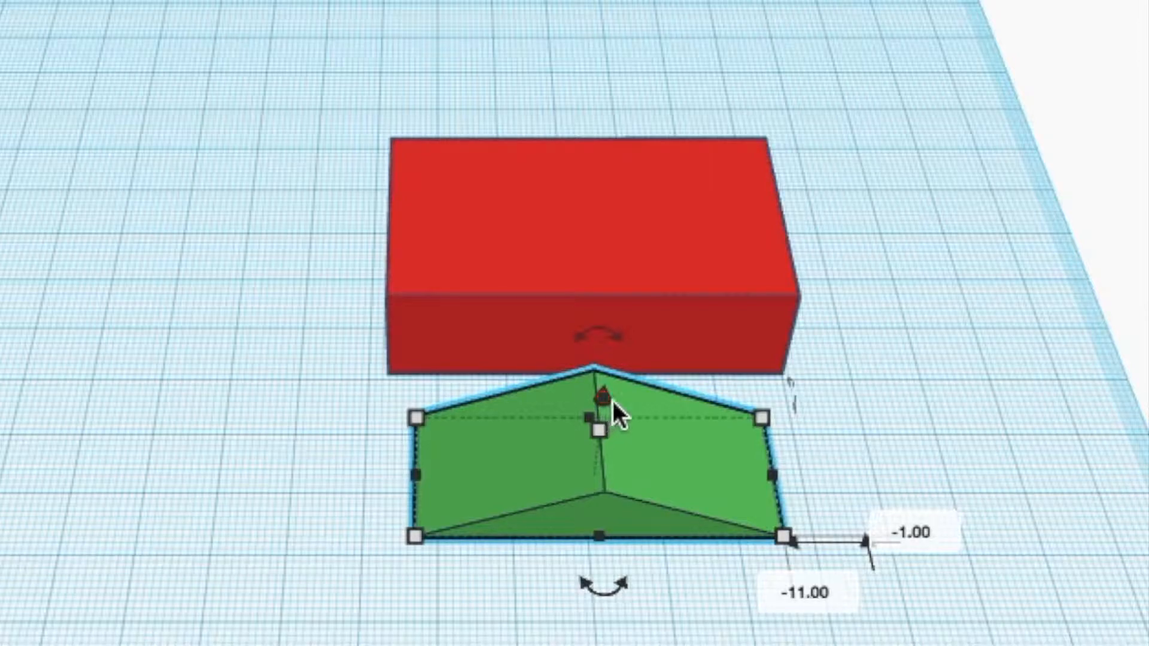
pyautogui.moveTo(604, 396); pyautogui.dragTo(611, 235)
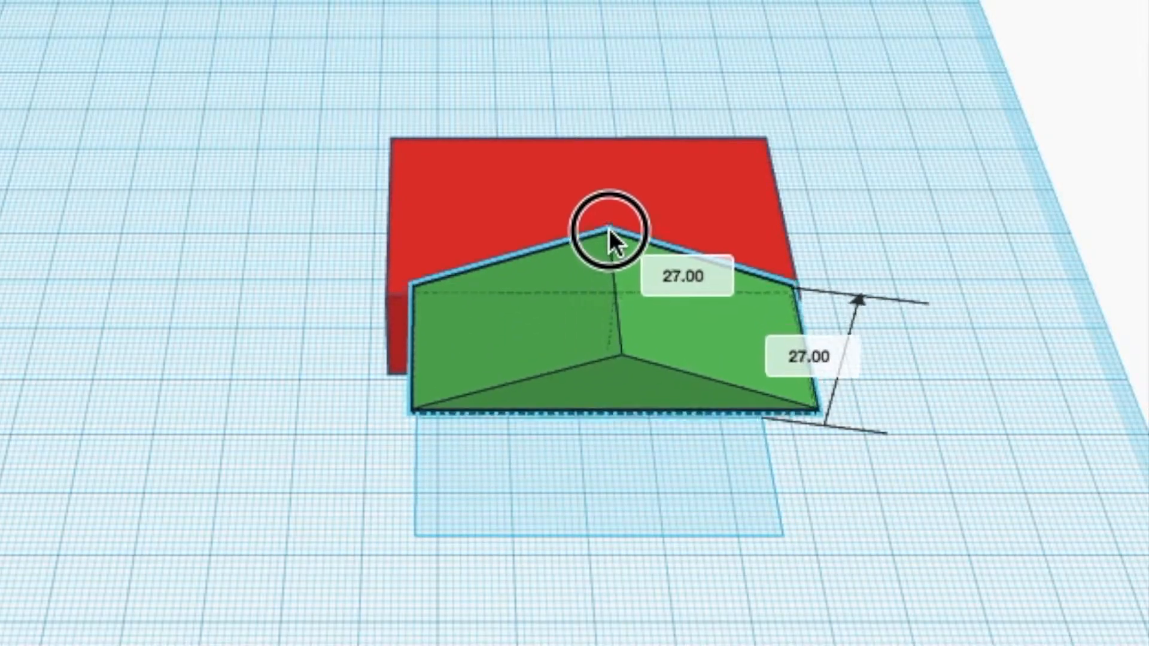
pyautogui.moveTo(555, 439); pyautogui.dragTo(545, 376)
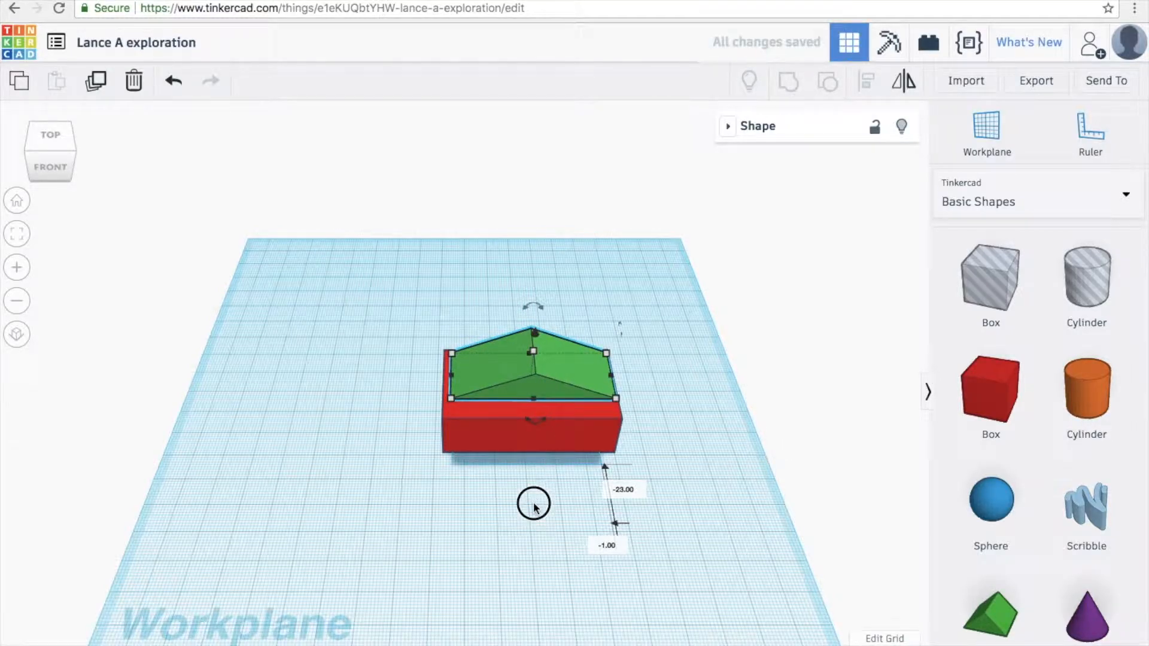
pyautogui.click(562, 457)
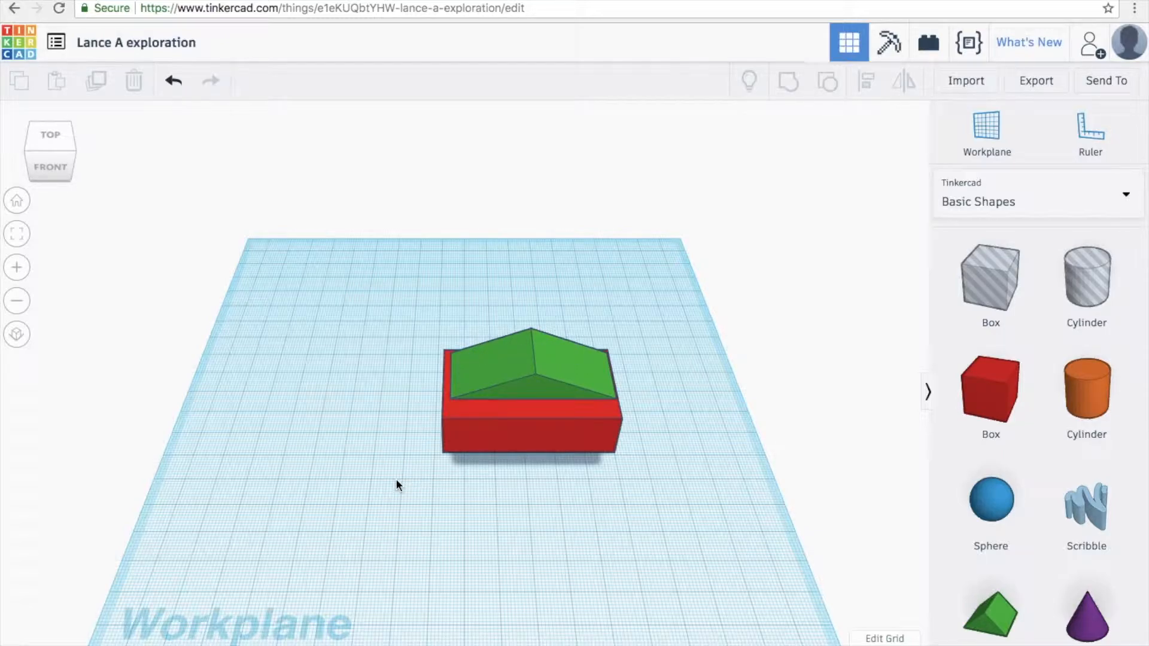
pyautogui.moveTo(402, 479); pyautogui.dragTo(389, 443, button='right')
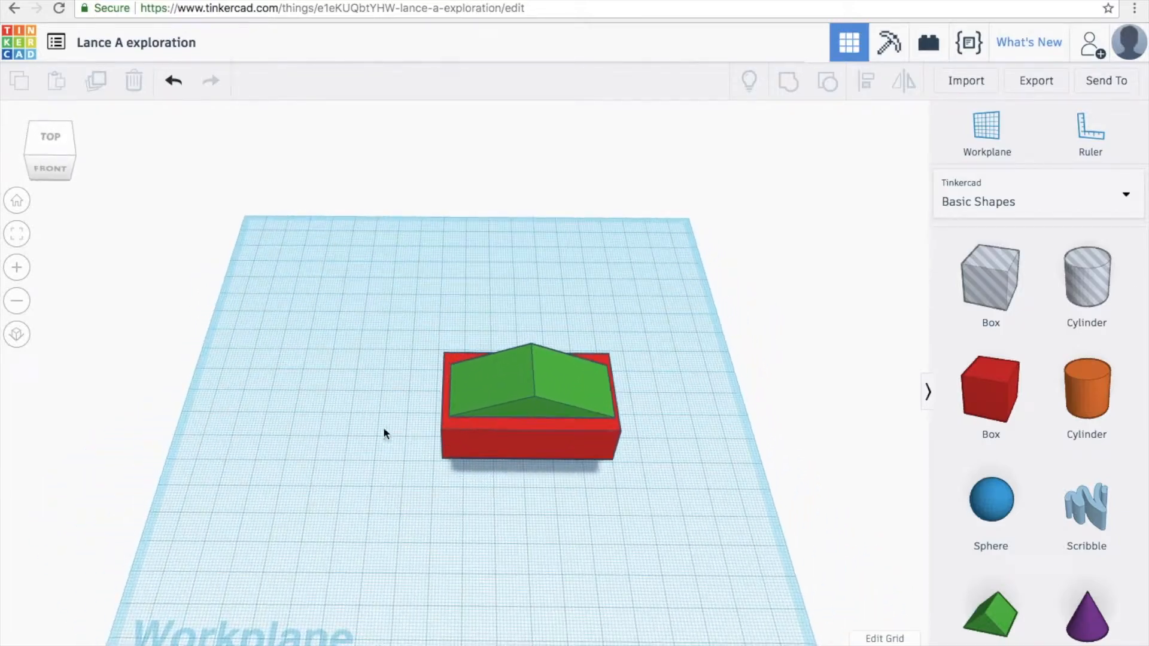
pyautogui.moveTo(149, 188)
pyautogui.mouseDown()
pyautogui.moveTo(133, 192)
pyautogui.moveTo(150, 196)
pyautogui.mouseUp()
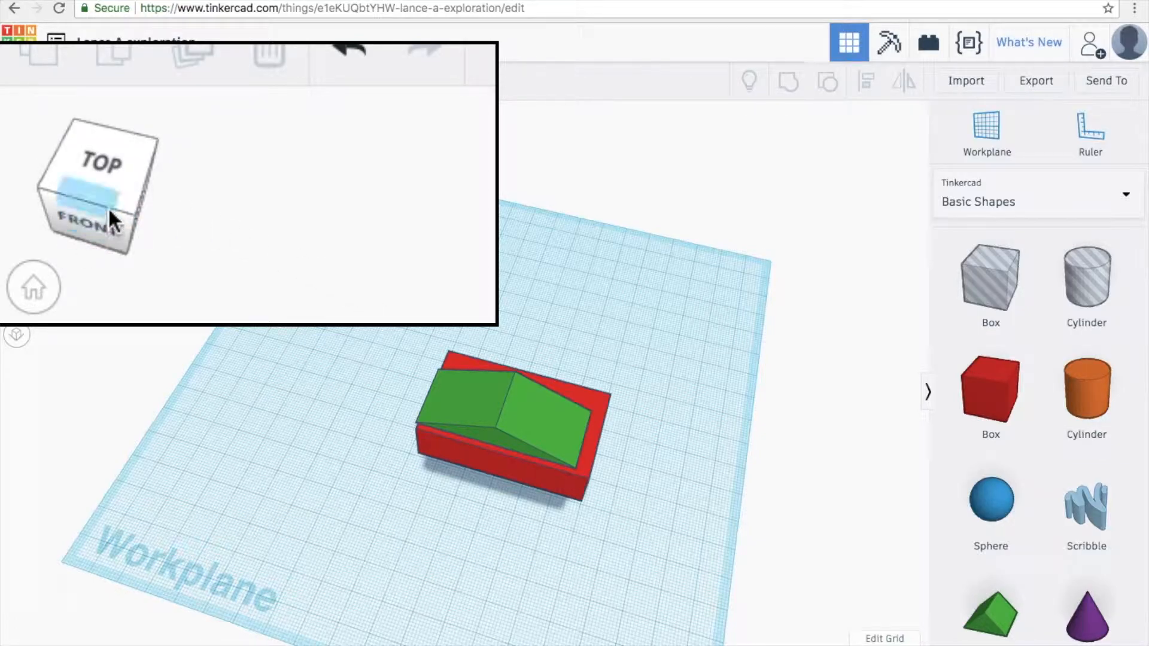
pyautogui.click(71, 203)
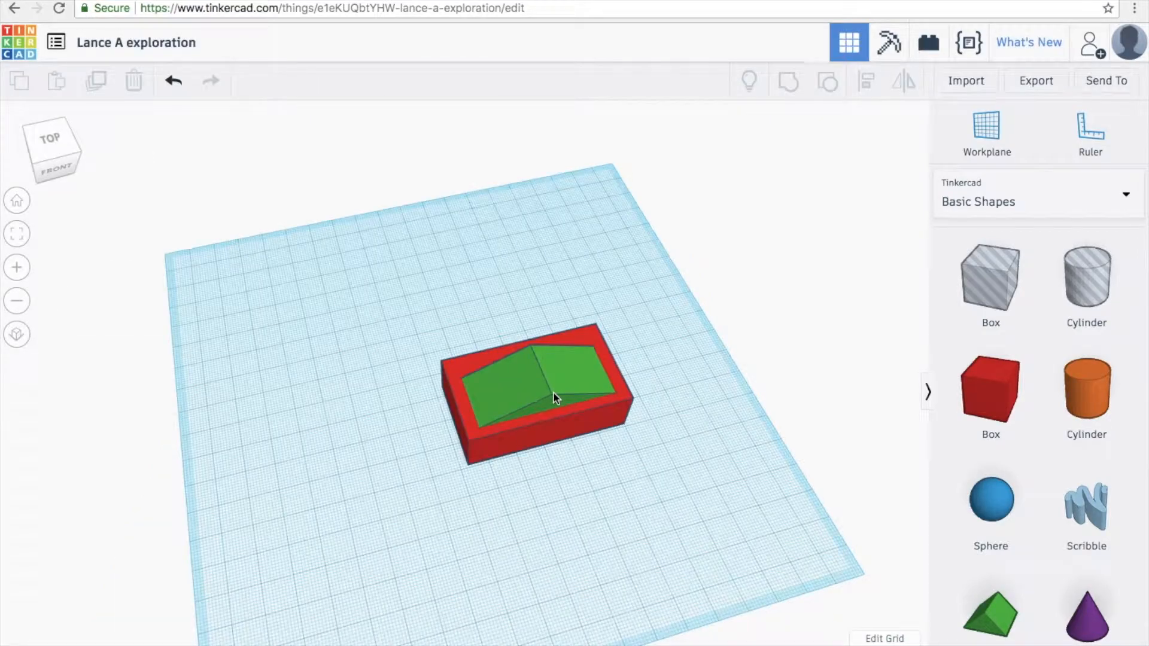
pyautogui.scroll(10, 555, 396)
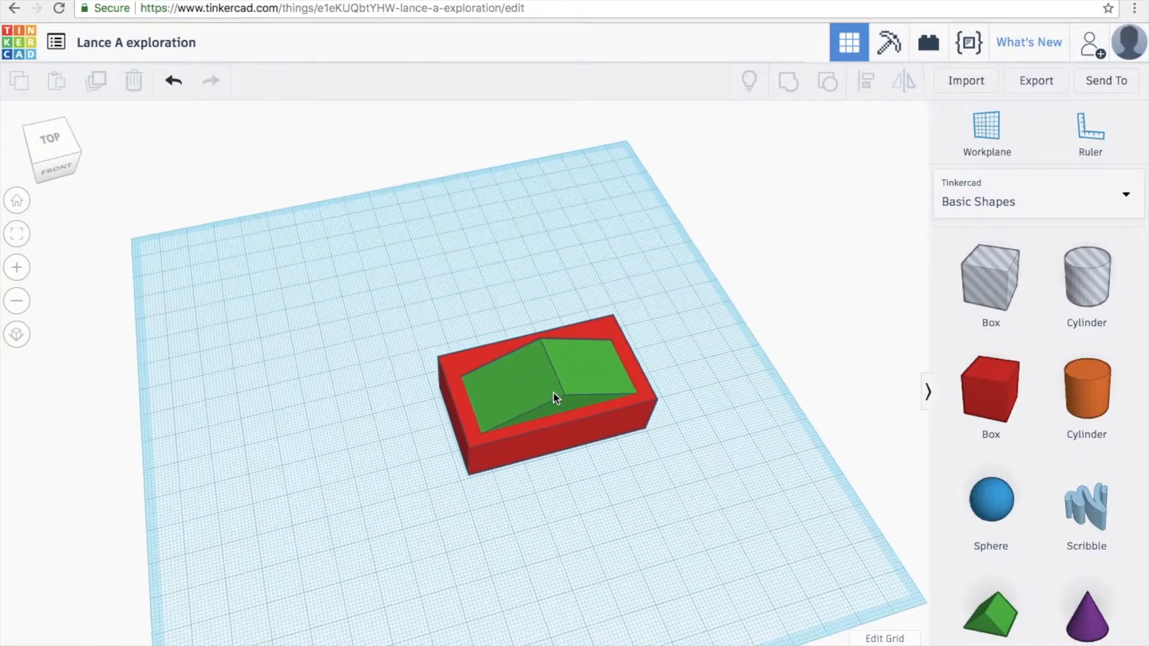
pyautogui.scroll(-10, 553, 391)
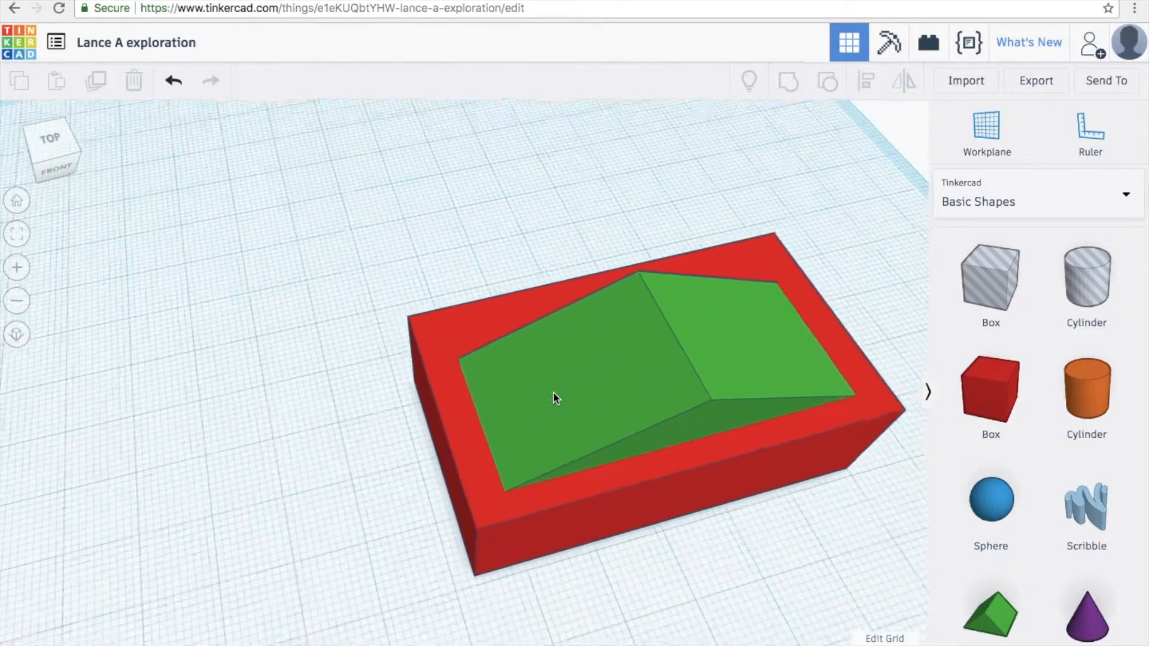
pyautogui.click(18, 268)
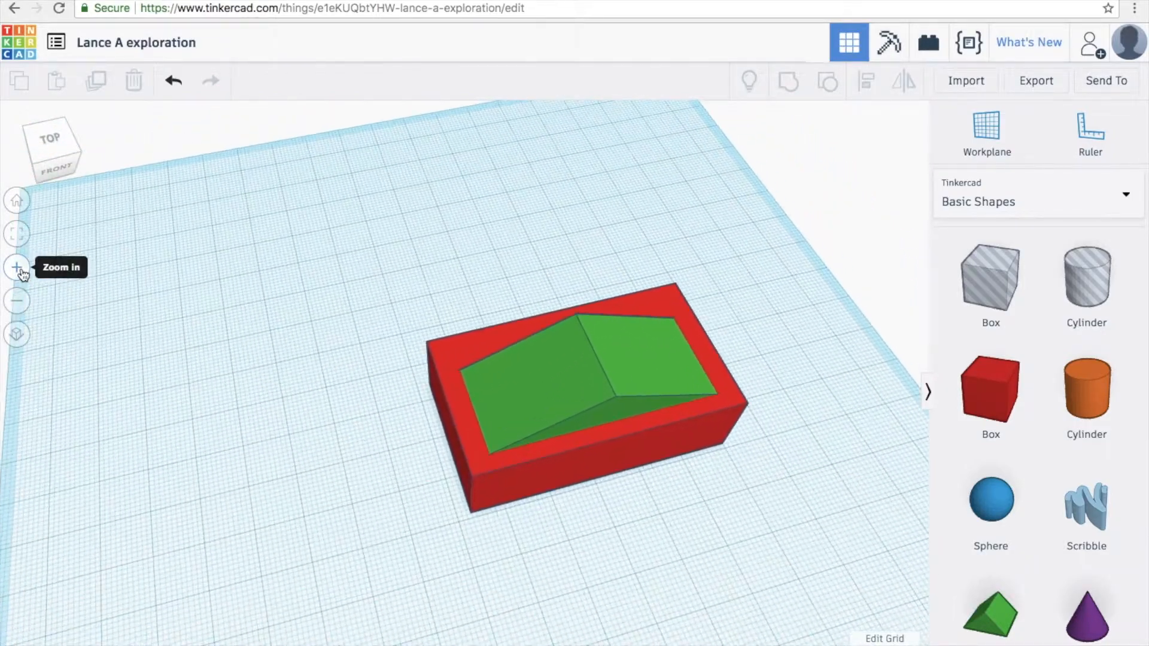
pyautogui.click(18, 267)
pyautogui.click(18, 267)
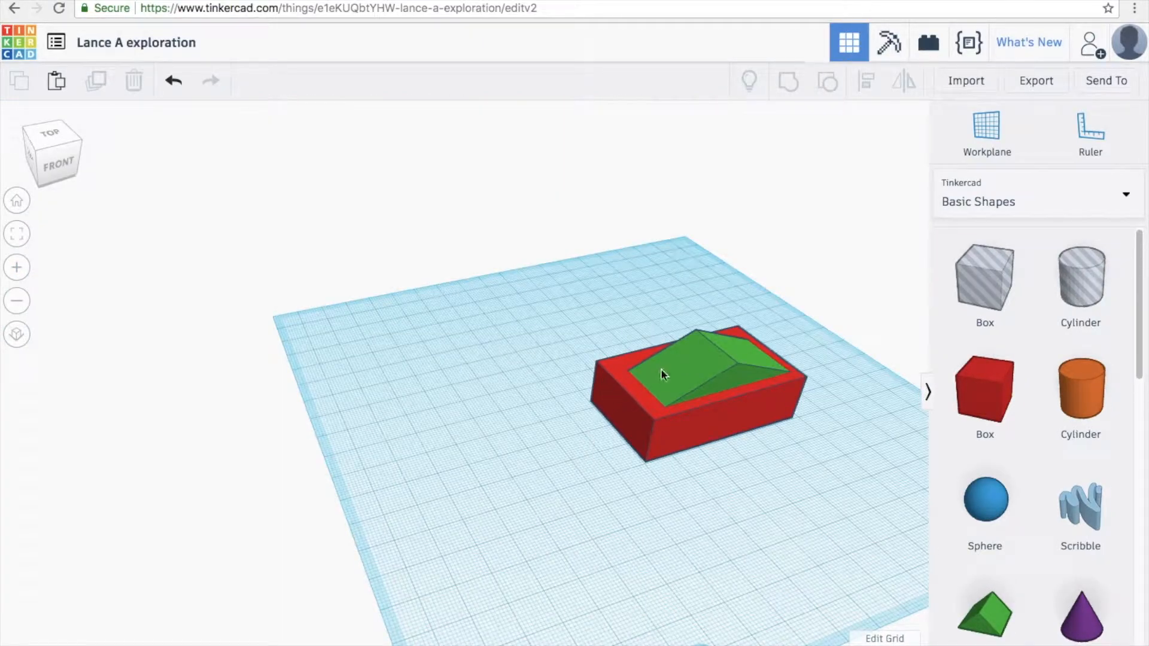
# - Add a blue sphere behind the roof and switch to a left-side view
pyautogui.click(691, 374)
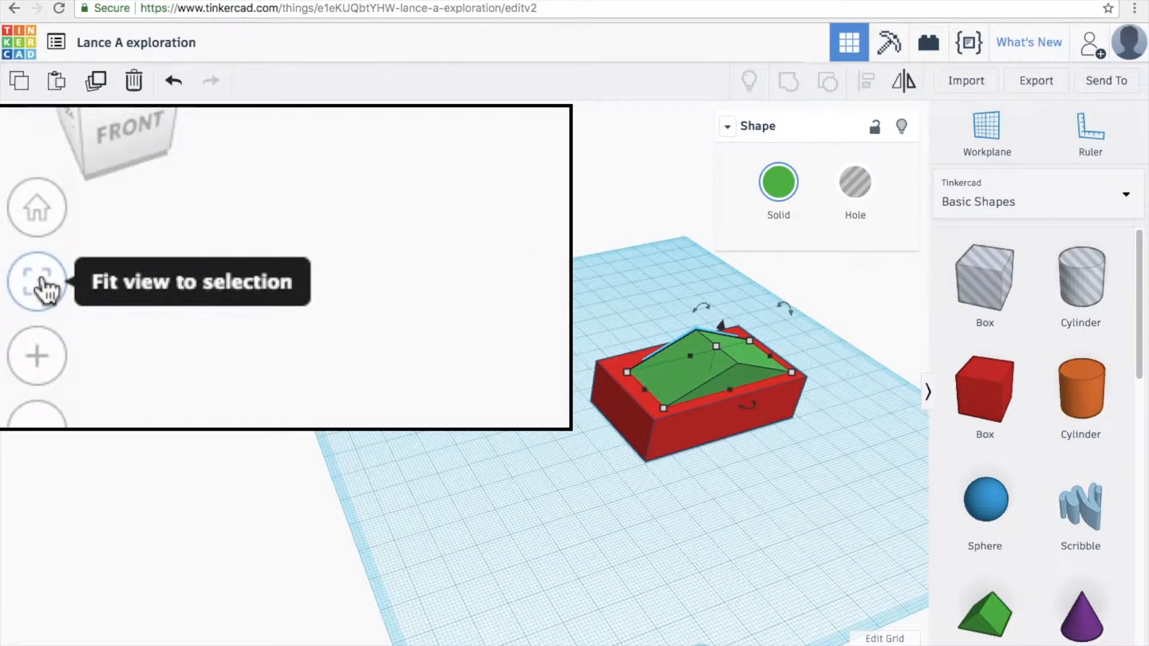
pyautogui.click(18, 234)
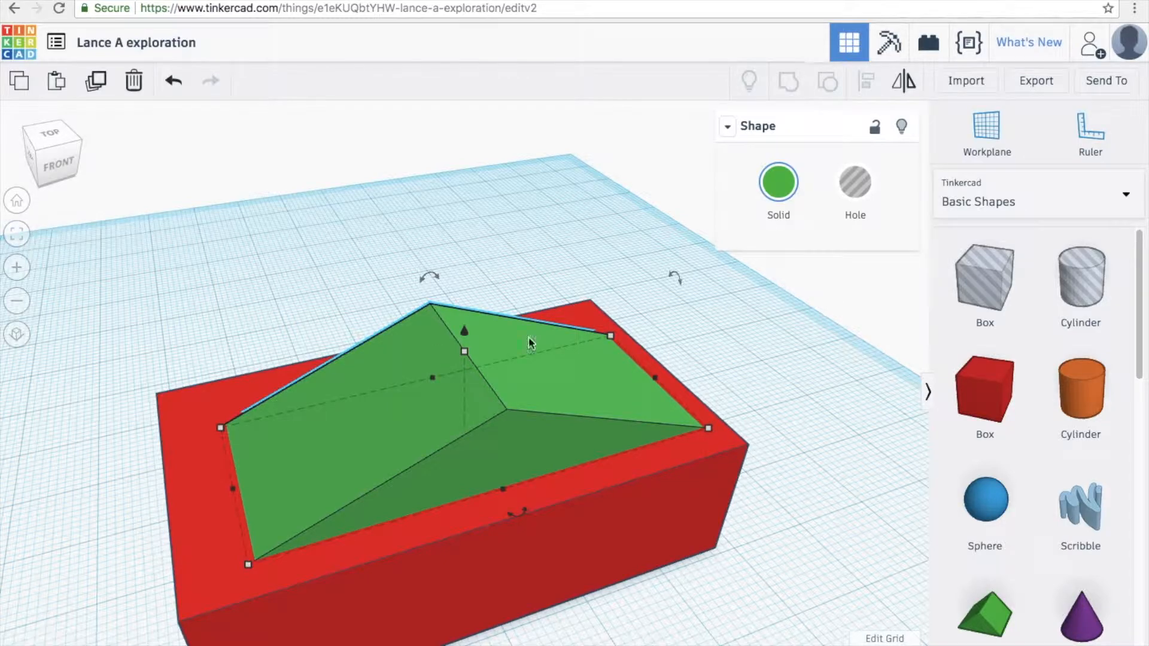
pyautogui.moveTo(985, 499); pyautogui.dragTo(536, 188)
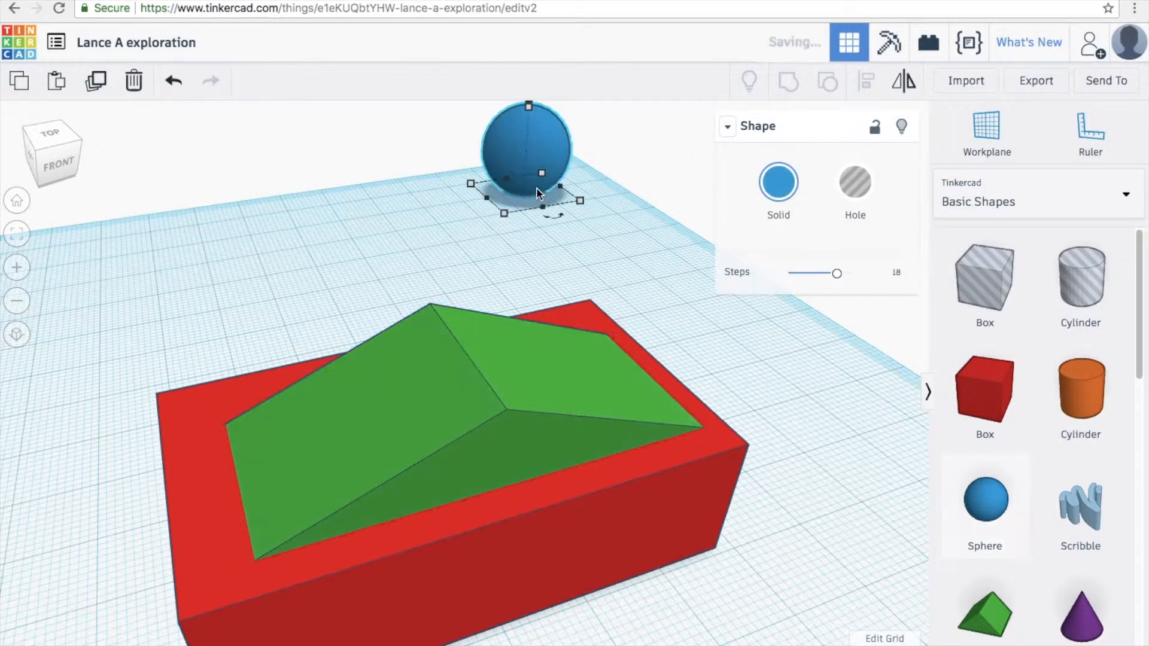
pyautogui.click(17, 234)
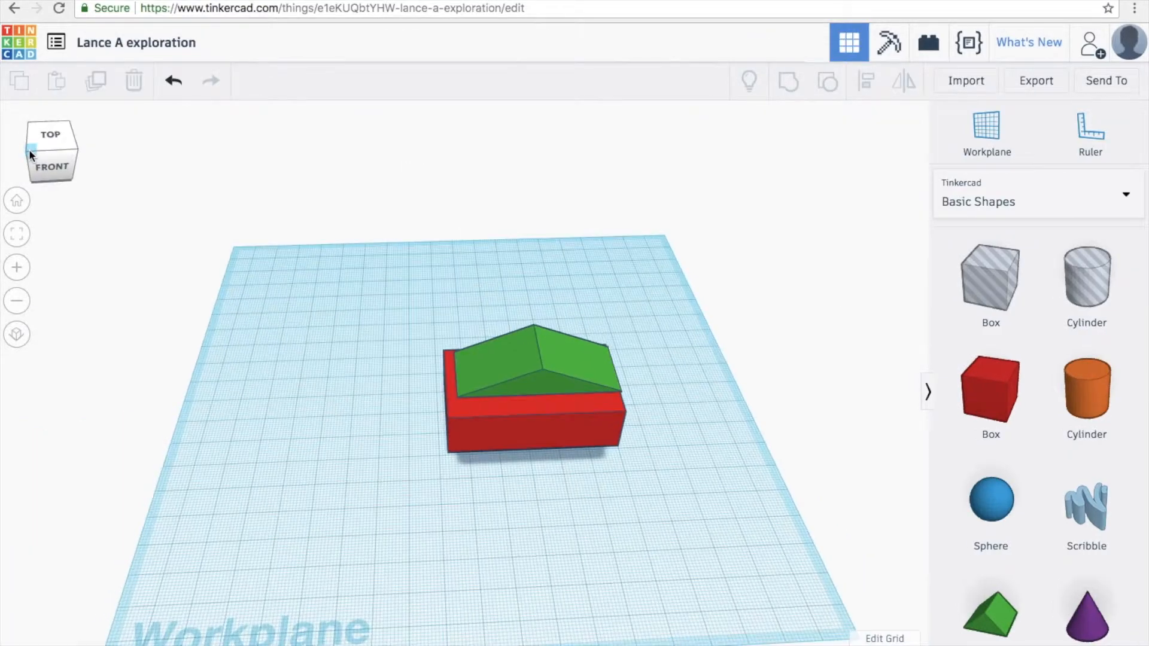
pyautogui.click(29, 149)
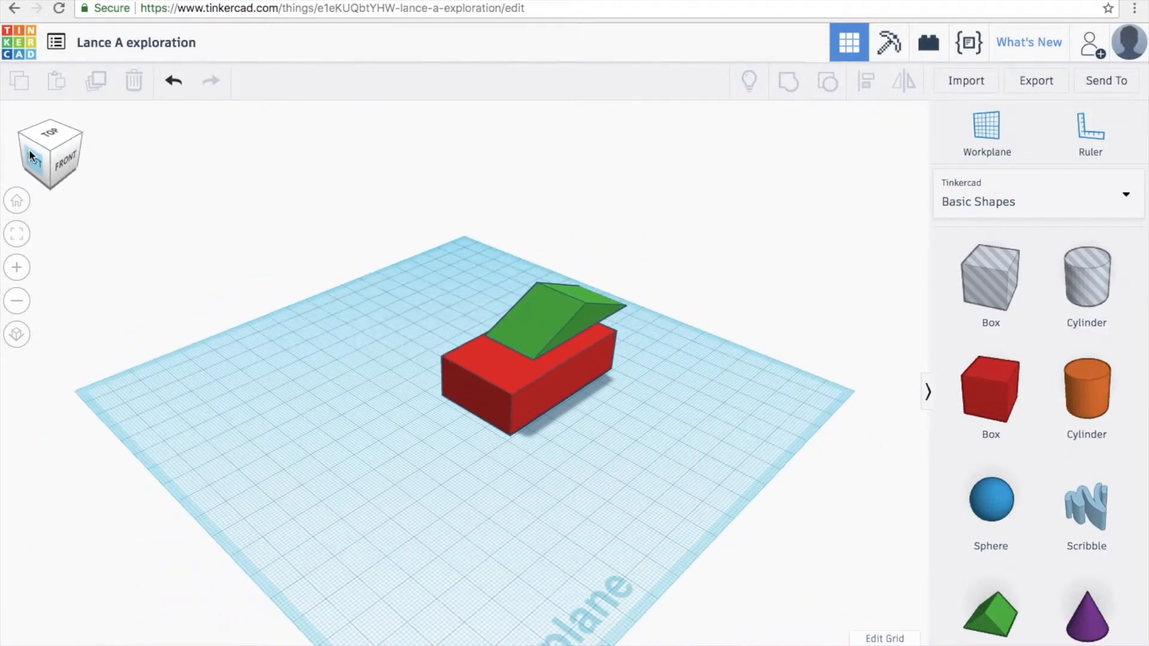
pyautogui.click(32, 147)
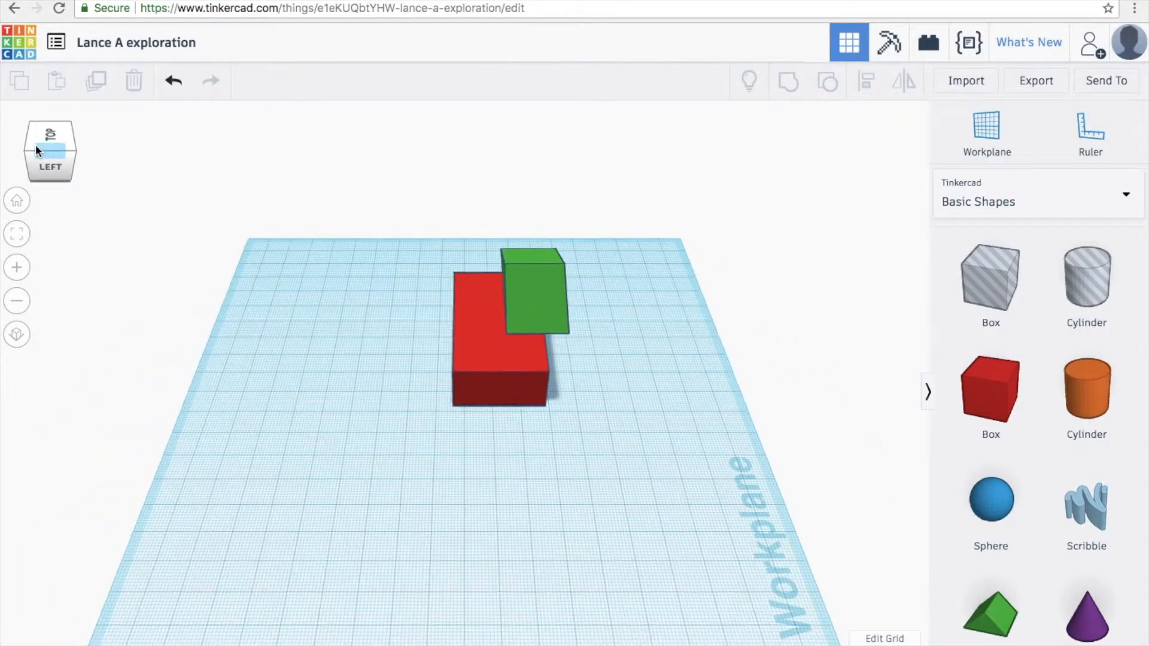
pyautogui.moveTo(223, 316); pyautogui.dragTo(203, 334, button='right')
# - Shift the green wedge left and lower it down onto the red box
pyautogui.click(550, 294)
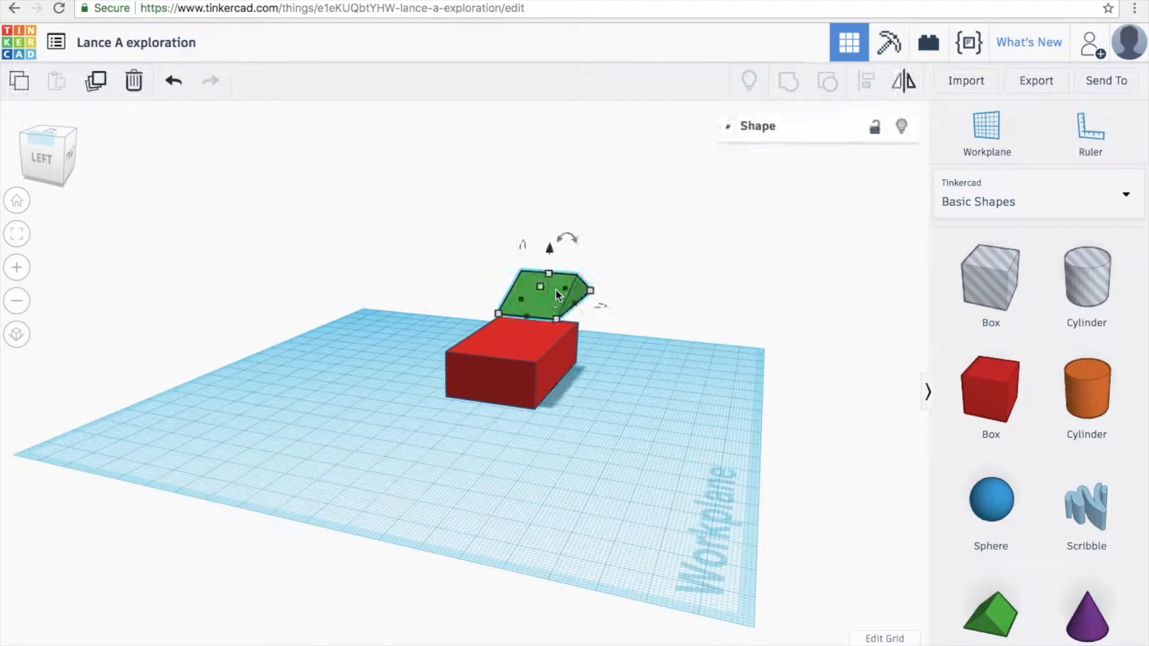
pyautogui.moveTo(555, 293); pyautogui.dragTo(531, 293)
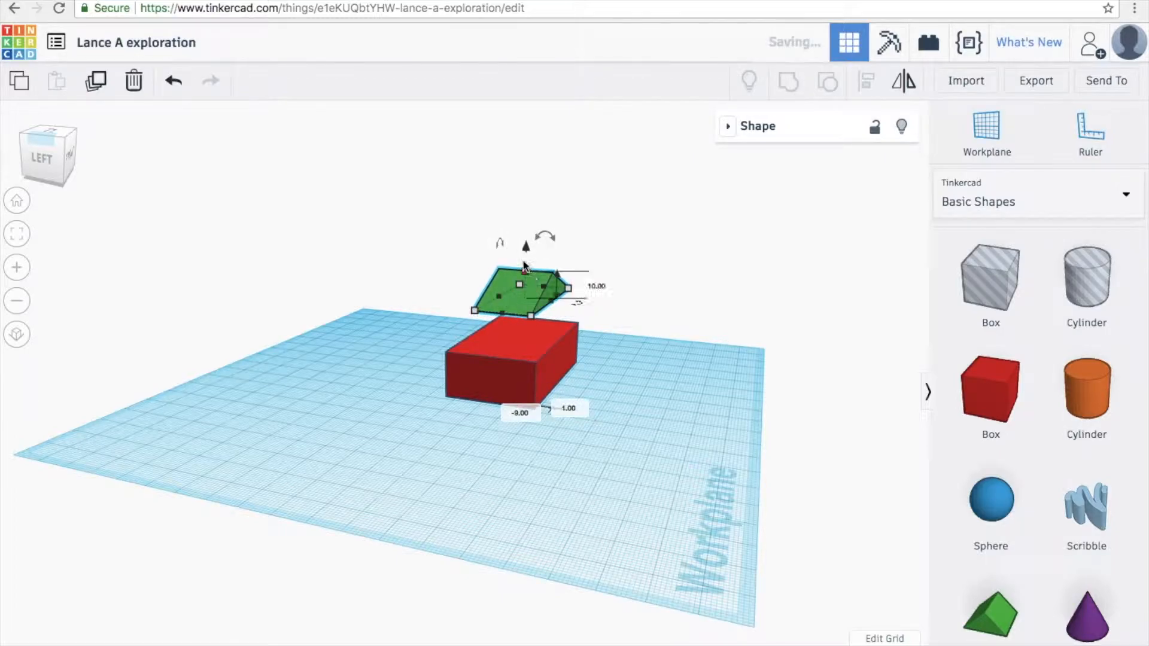
pyautogui.moveTo(526, 249); pyautogui.dragTo(526, 290)
pyautogui.click(544, 452)
pyautogui.moveTo(608, 382); pyautogui.dragTo(447, 455, button='right')
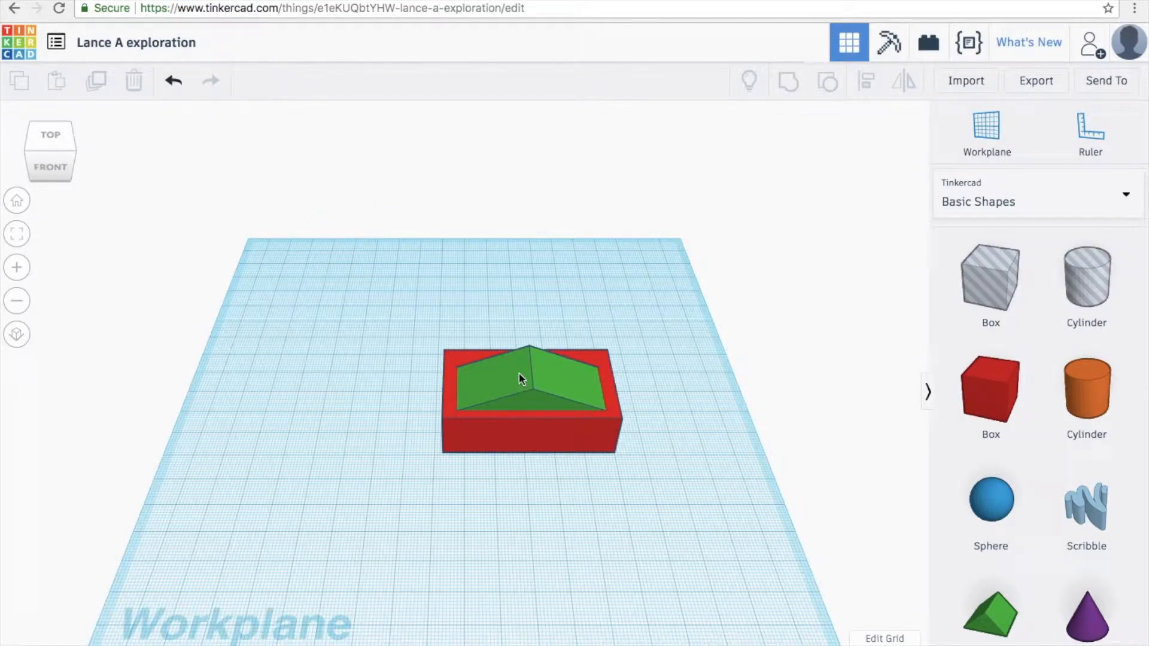
# - Orbit to an angled view from the top-left-front corner of the view cube
pyautogui.moveTo(290, 383); pyautogui.dragTo(410, 415, button='right')
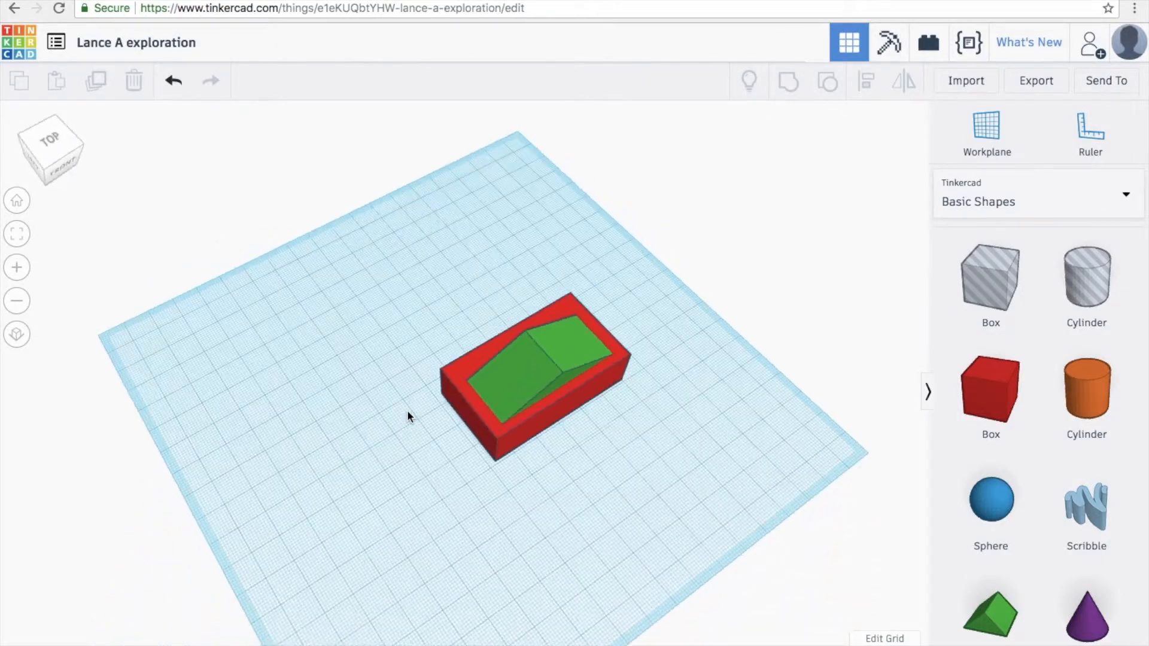
pyautogui.click(47, 172)
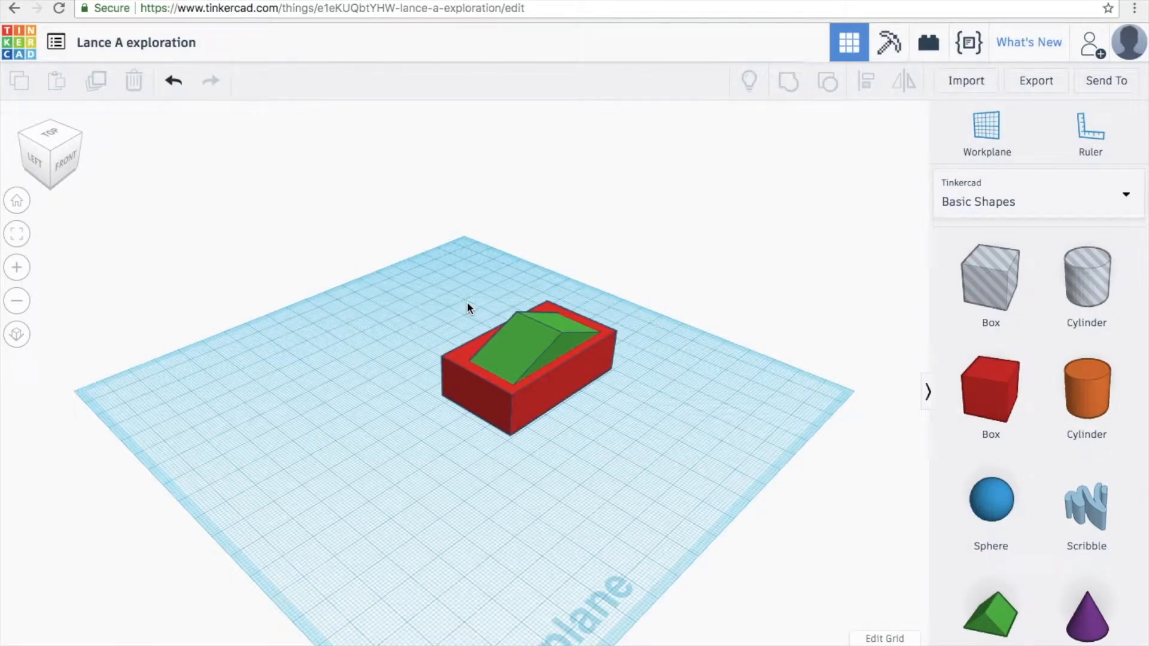
pyautogui.hotkey('ctrl', 'z')
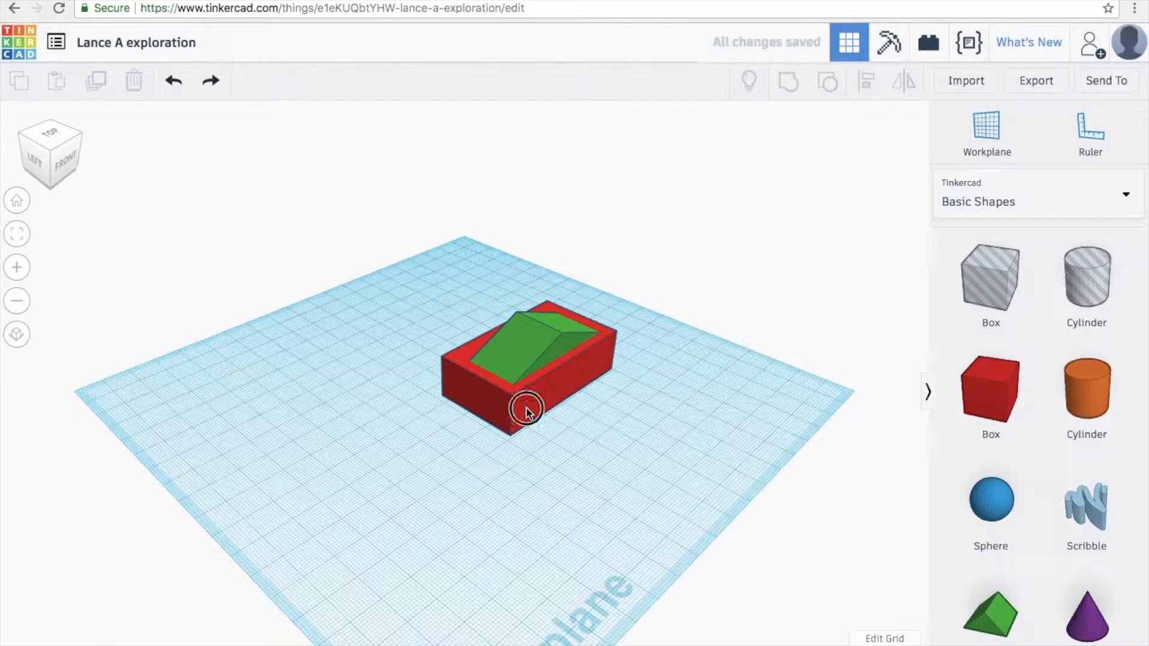
pyautogui.click(529, 351)
pyautogui.click(523, 353)
pyautogui.moveTo(508, 389); pyautogui.dragTo(233, 386)
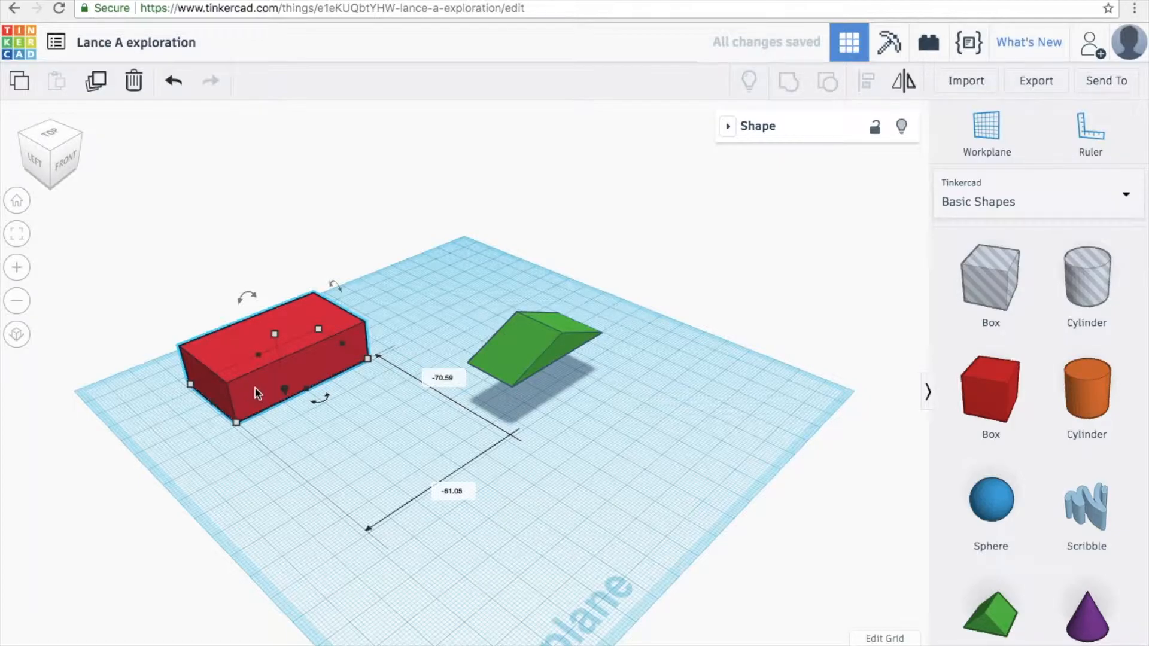
pyautogui.moveTo(233, 389); pyautogui.dragTo(516, 403)
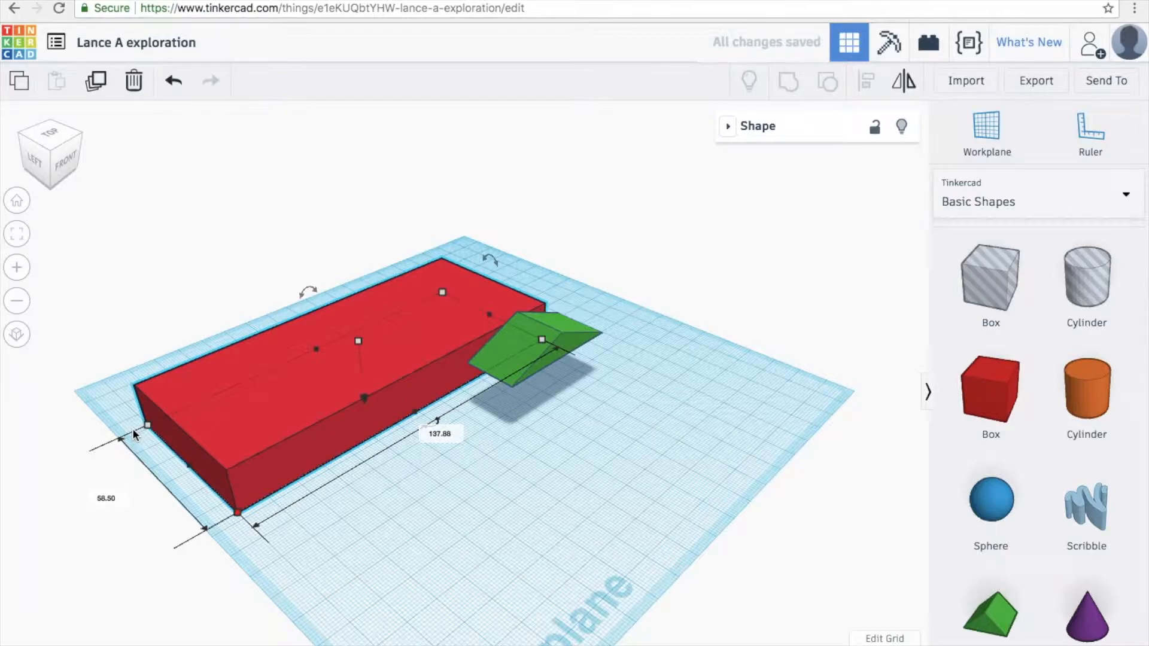
pyautogui.click(174, 82)
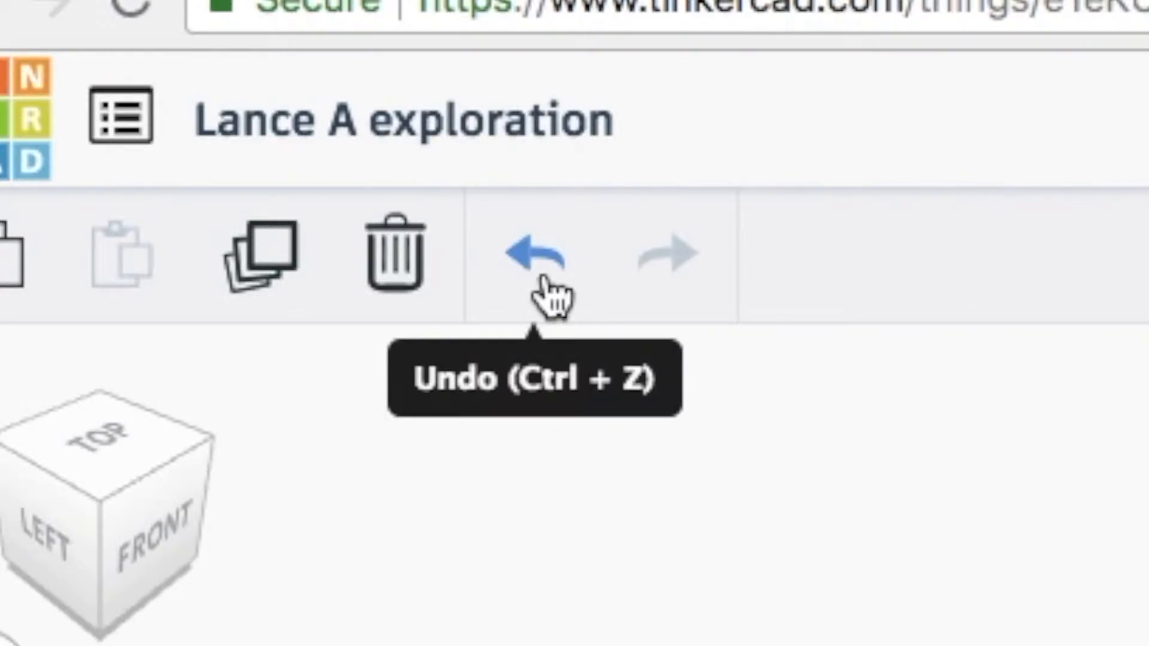
pyautogui.click(545, 280)
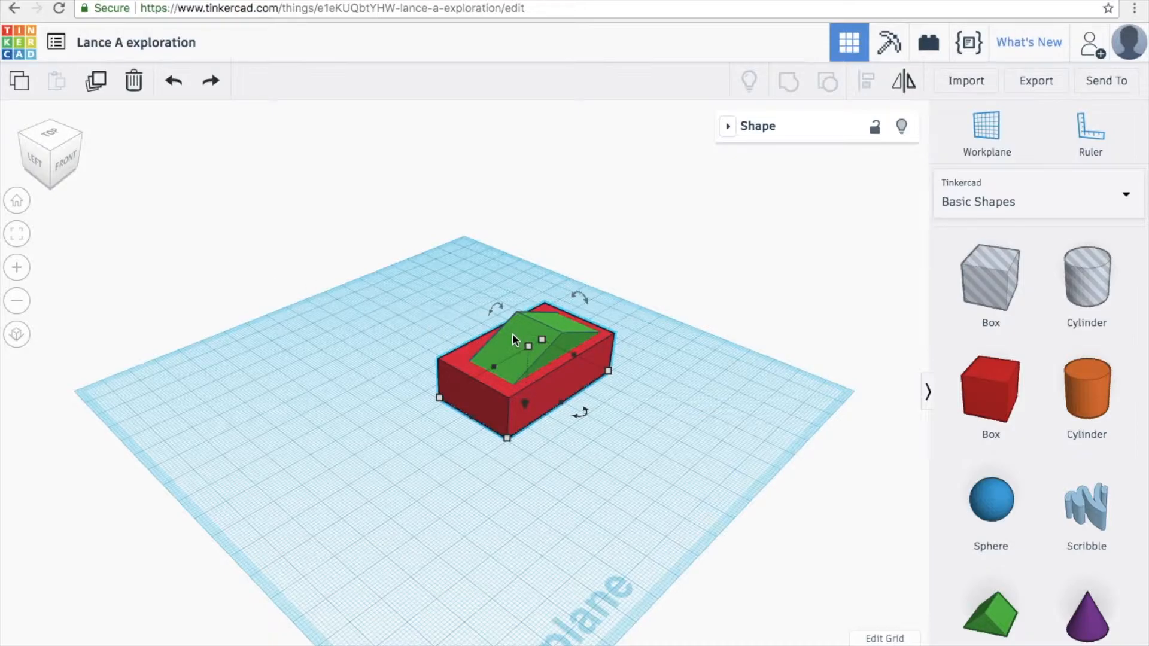
pyautogui.click(213, 89)
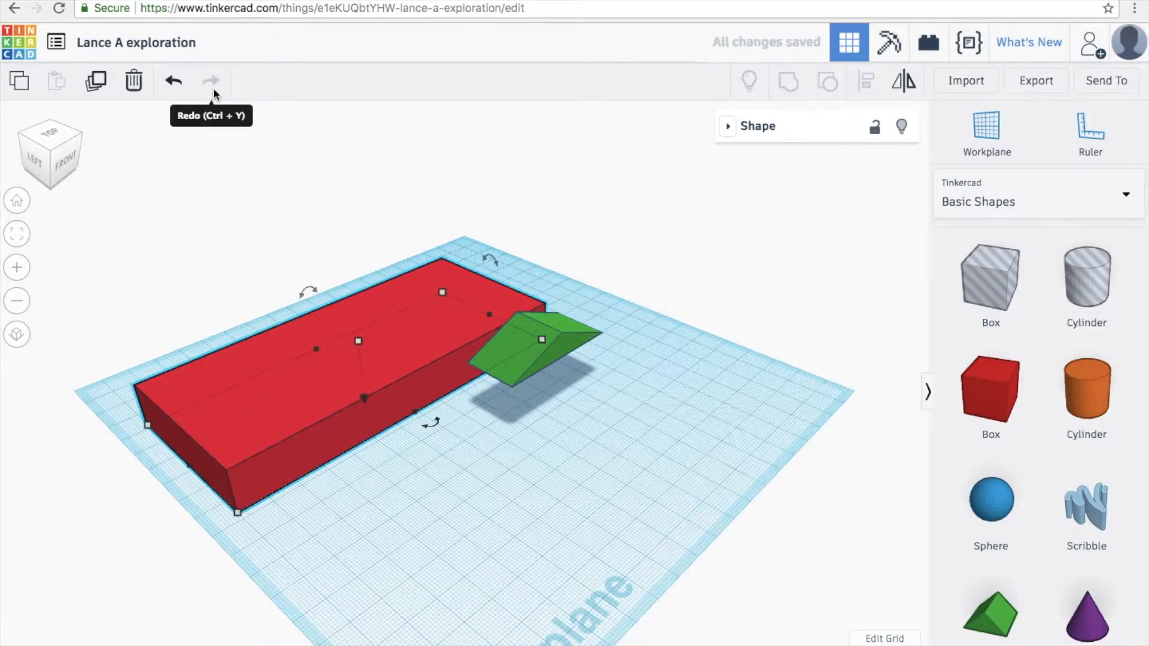
pyautogui.hotkey('ctrl', 'z')
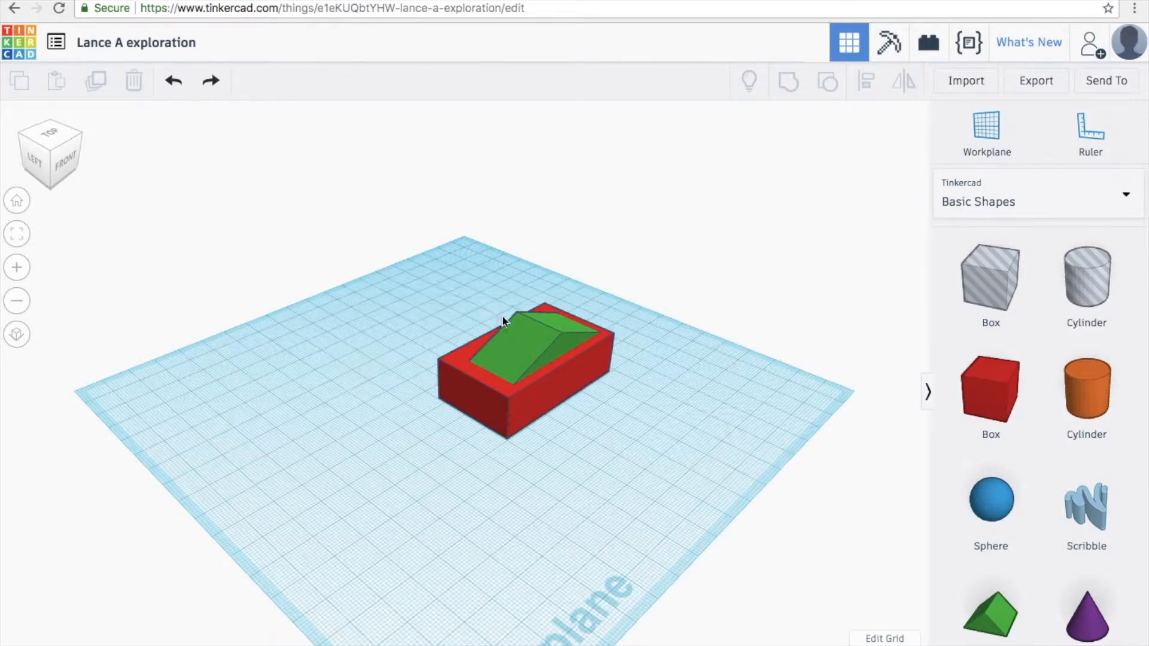
pyautogui.click(535, 350)
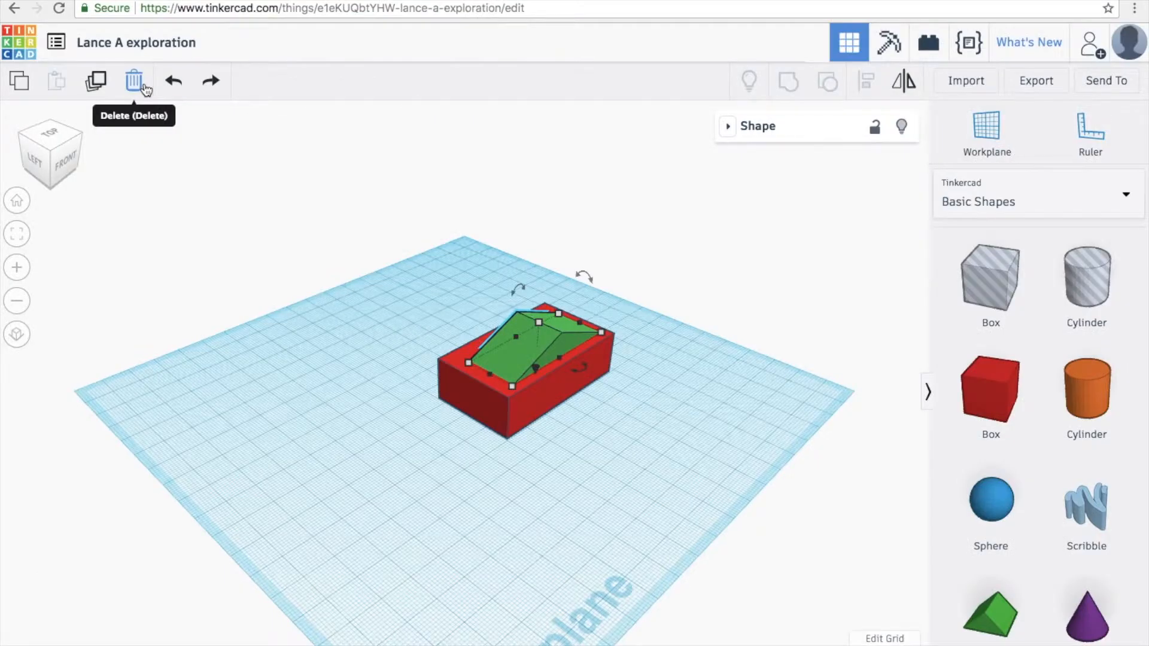
pyautogui.click(398, 238)
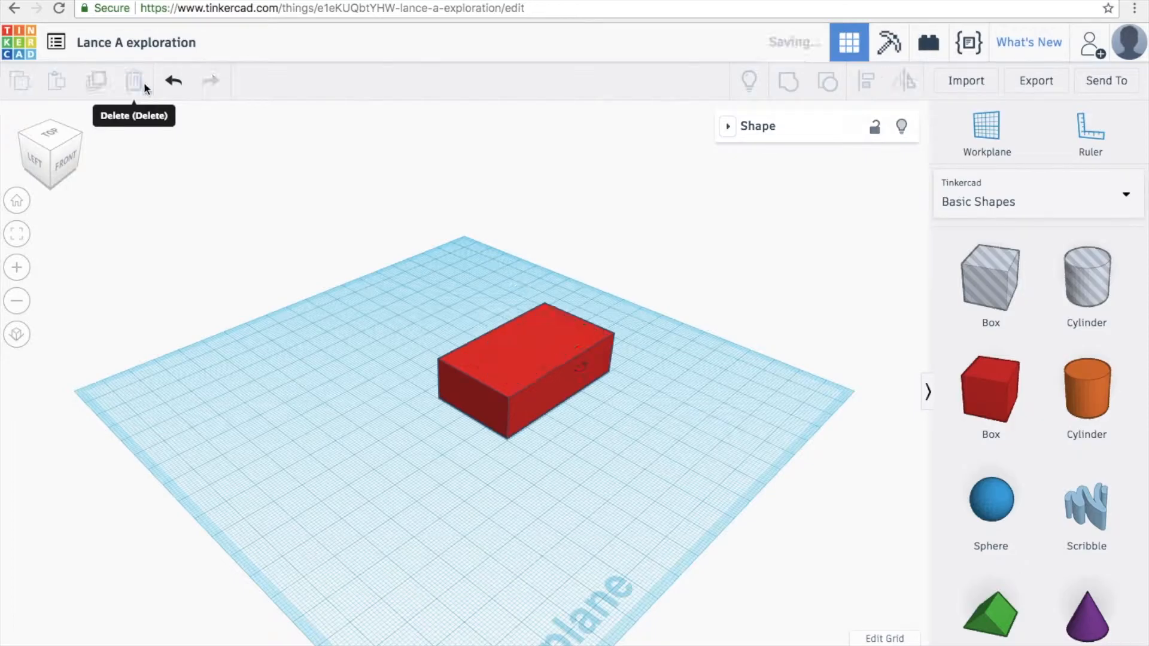
pyautogui.click(174, 80)
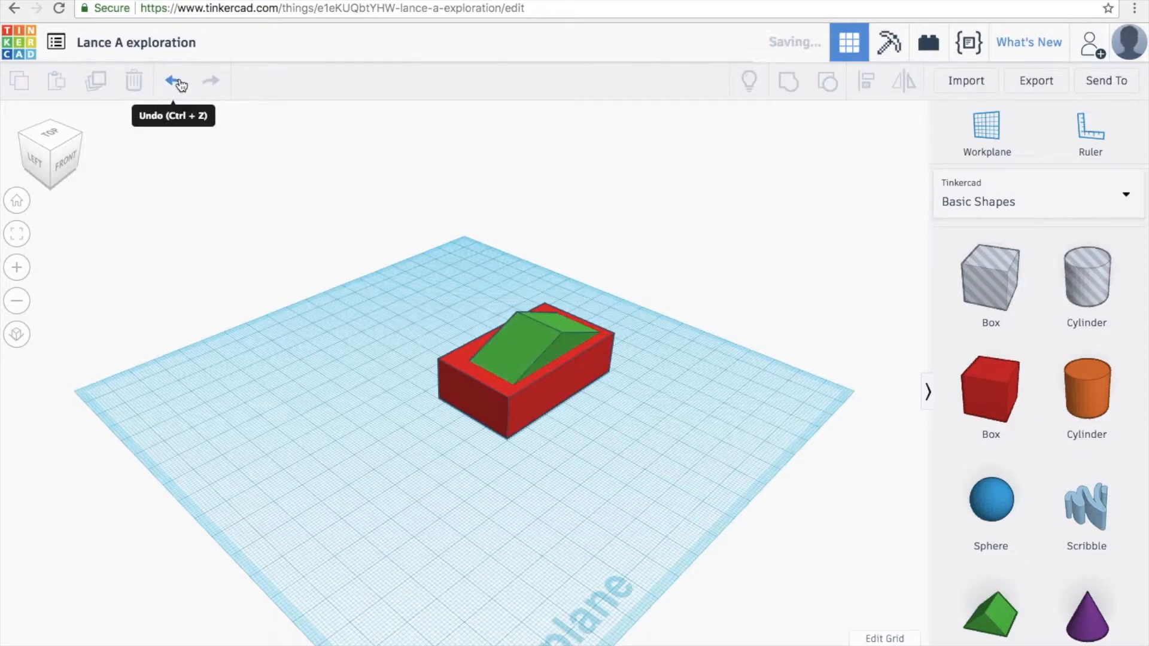
pyautogui.click(538, 347)
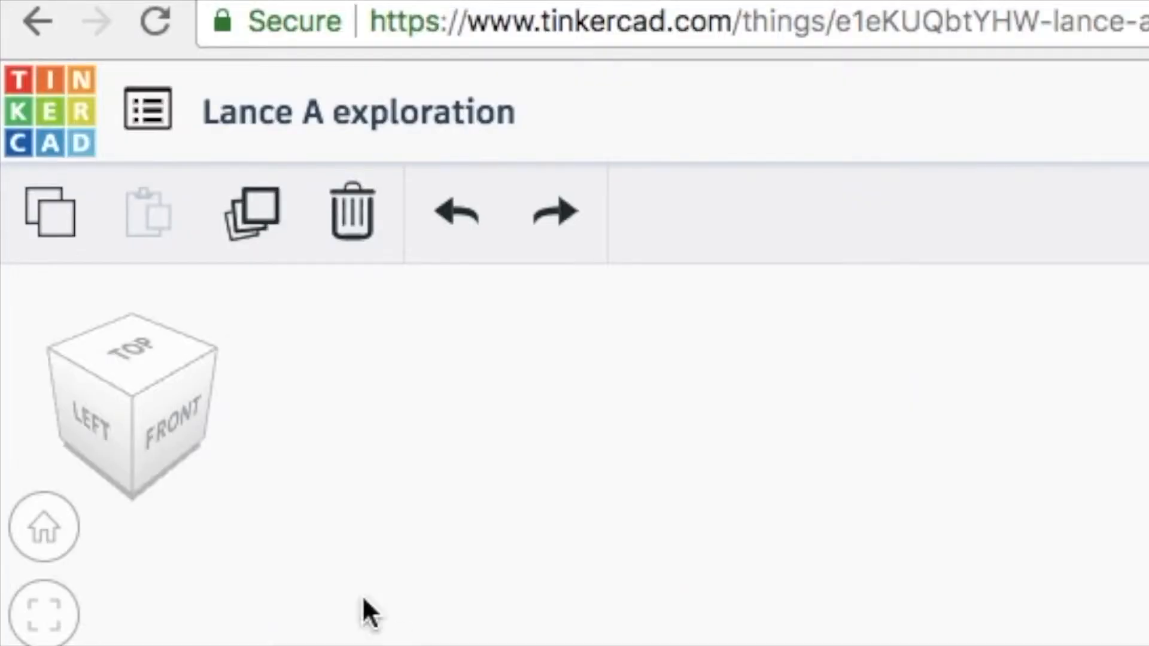
pyautogui.click(256, 193)
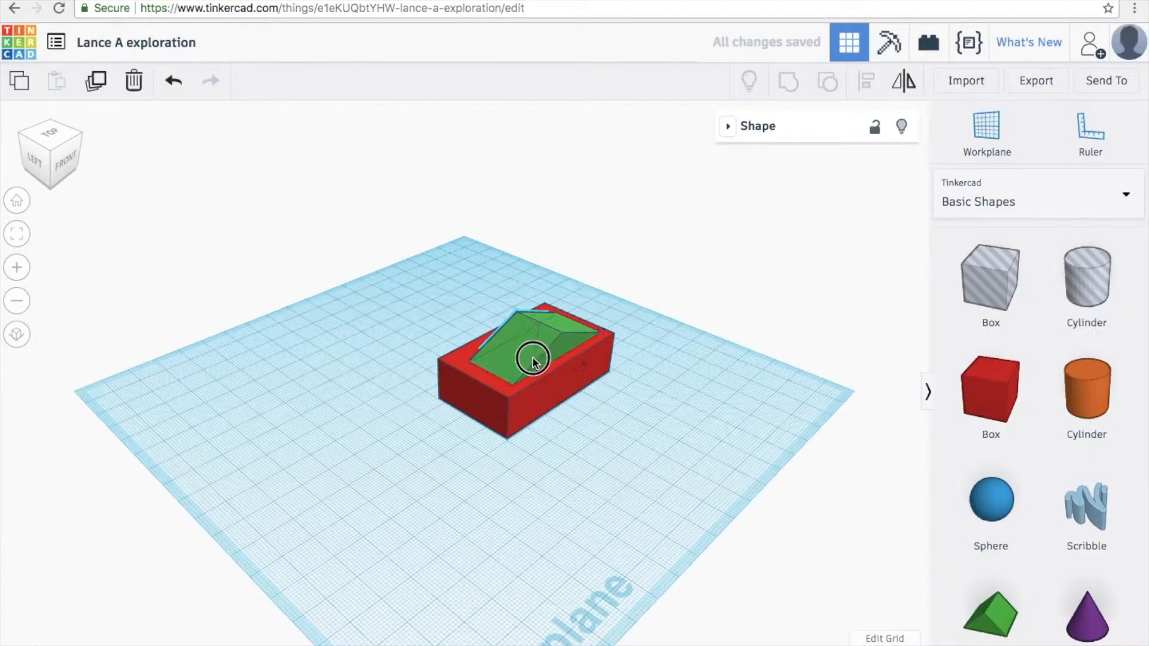
pyautogui.moveTo(533, 357); pyautogui.dragTo(336, 452)
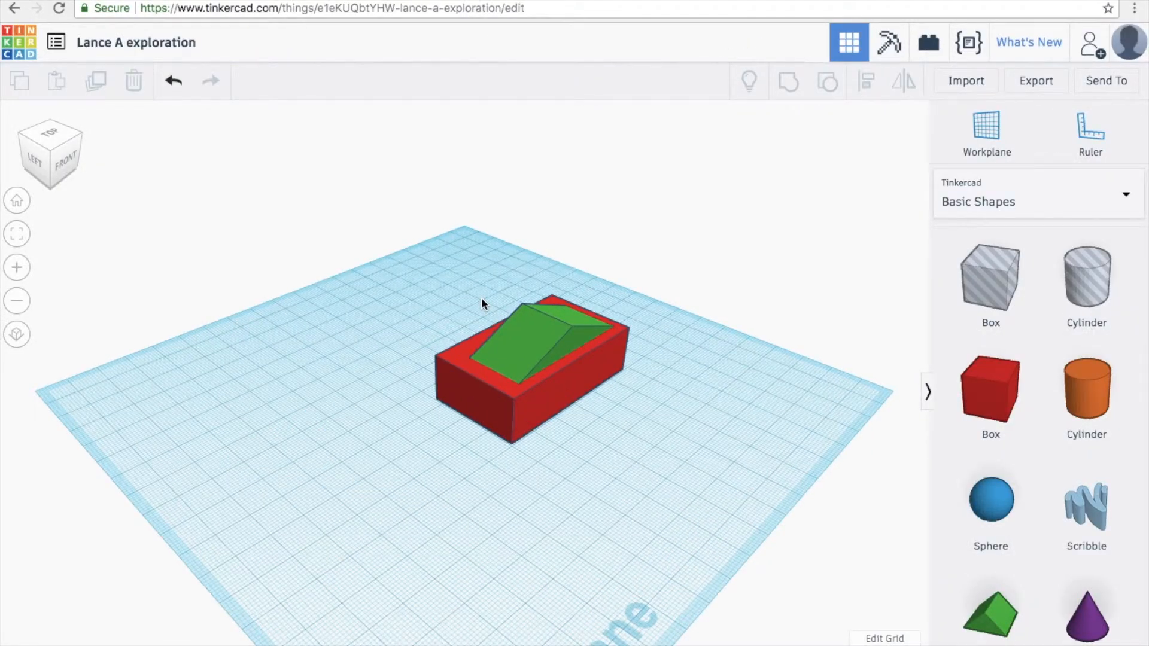
# - Duplicate the red box and its green roof wedge together, and move the copy to the front left of the original
pyautogui.moveTo(410, 271); pyautogui.dragTo(680, 462)
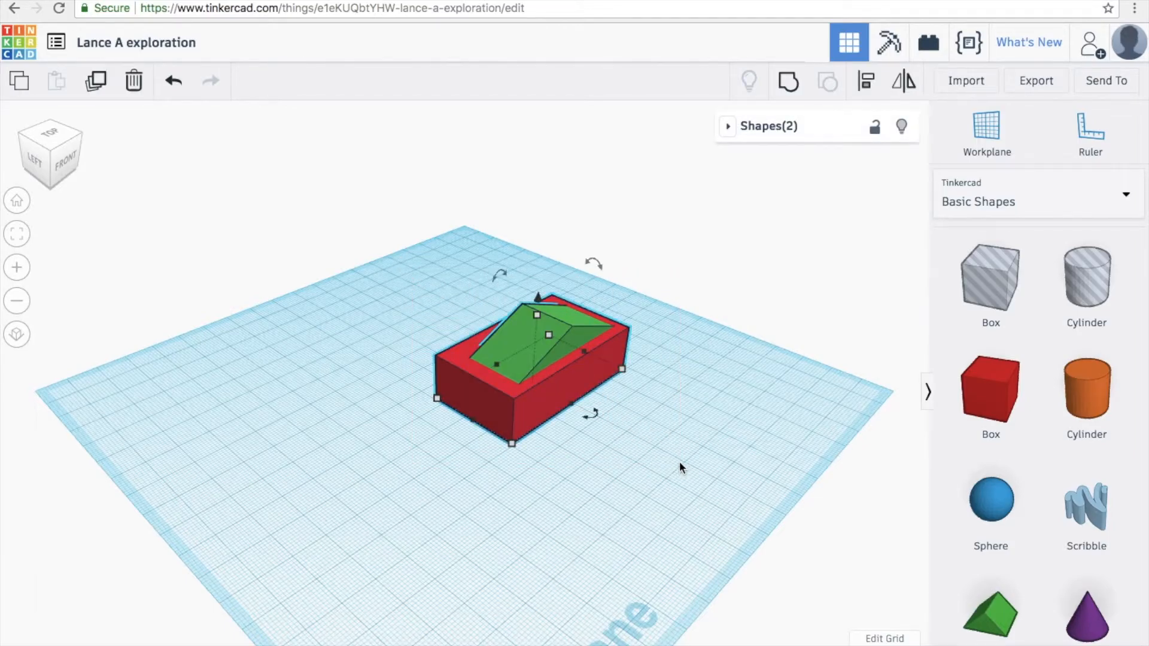
pyautogui.click(95, 80)
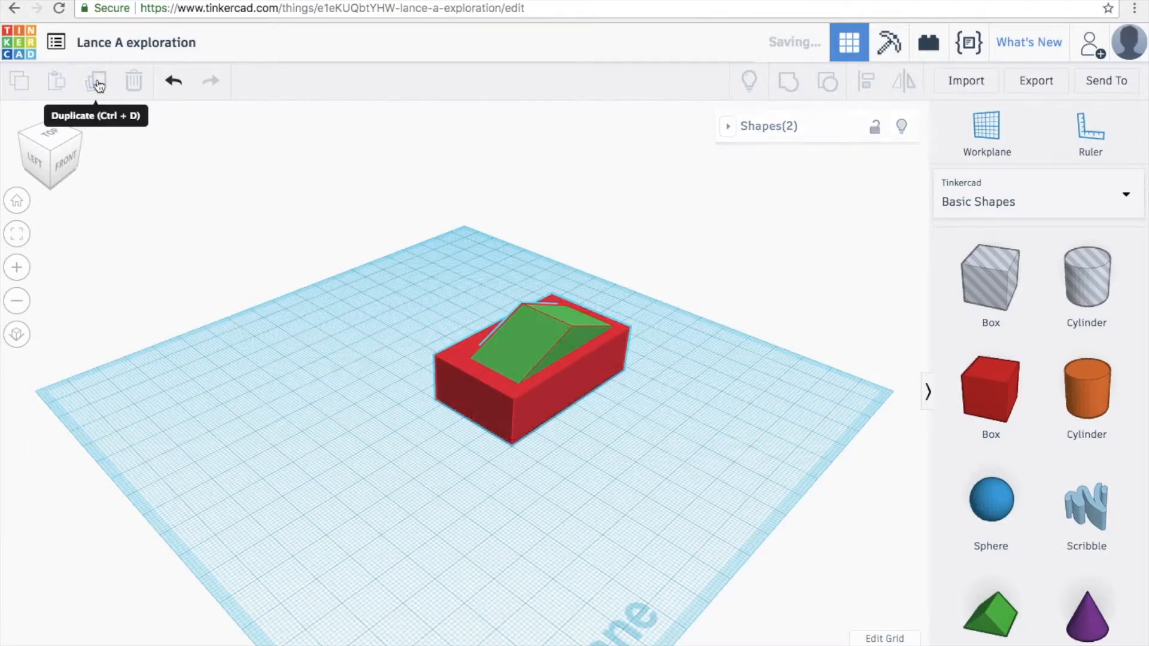
pyautogui.moveTo(522, 353); pyautogui.dragTo(370, 441)
pyautogui.click(698, 453)
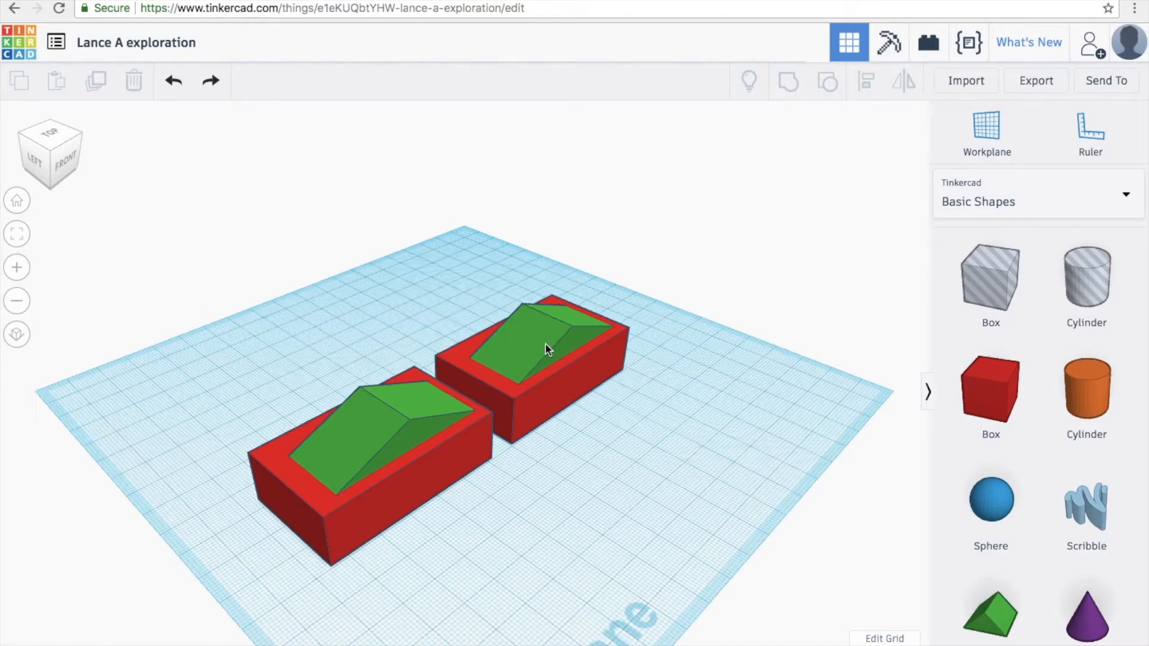
# - Check both houses by selecting each green roof, then all the shapes, and clear the selection
pyautogui.click(520, 330)
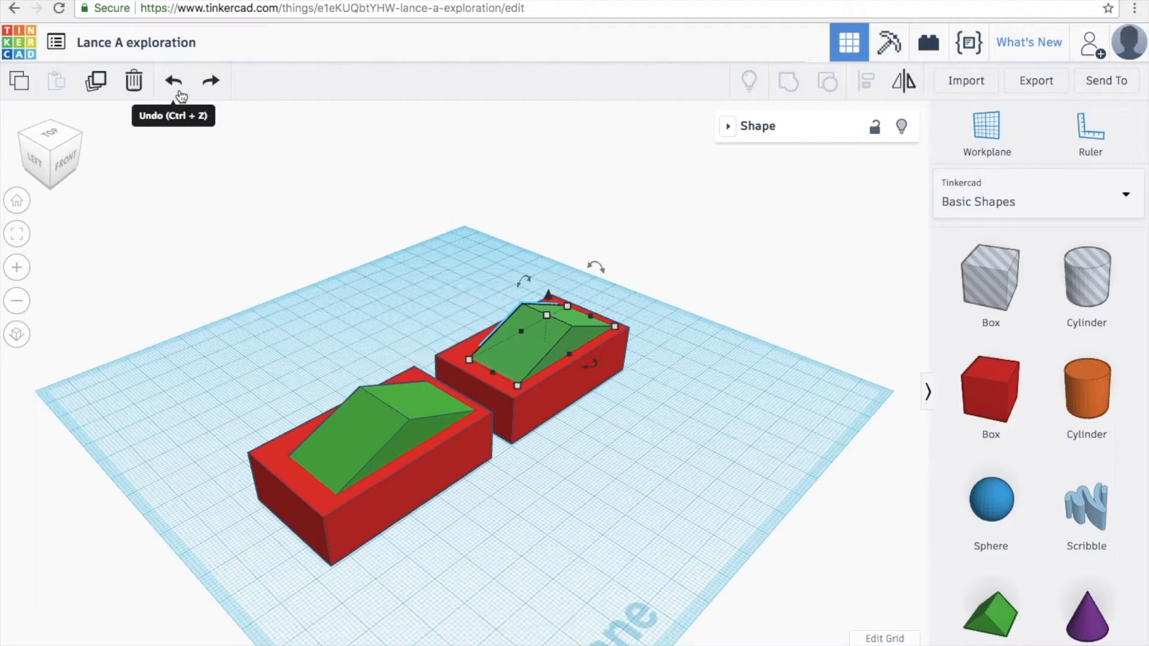
pyautogui.click(376, 440)
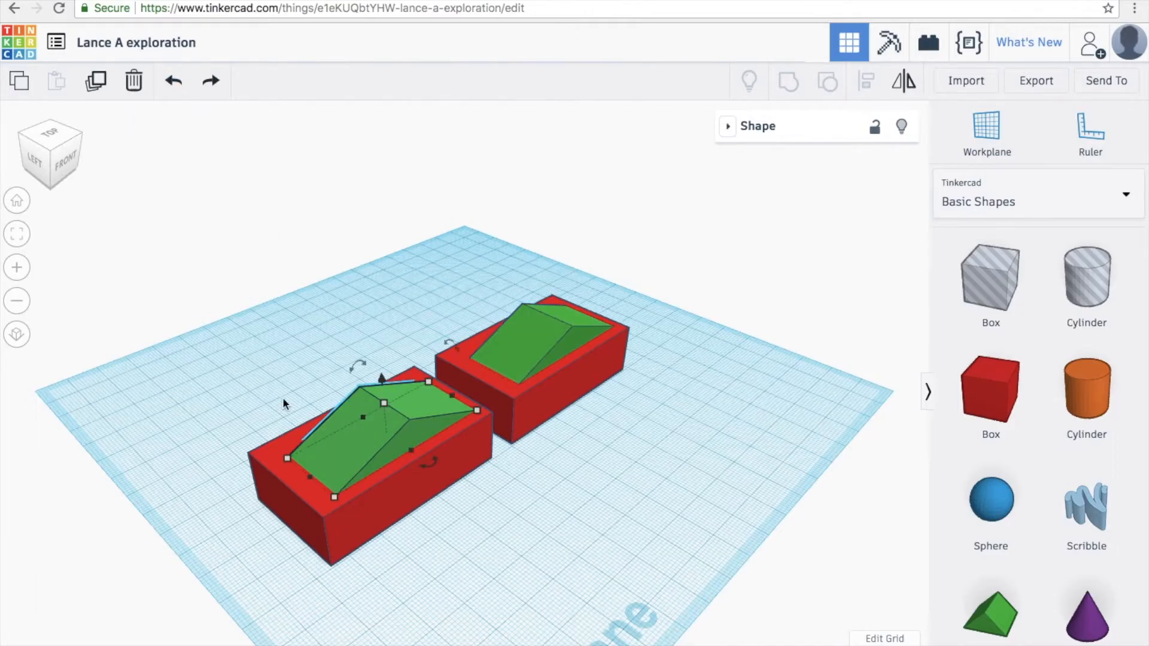
pyautogui.moveTo(226, 363); pyautogui.dragTo(455, 577)
pyautogui.click(455, 577)
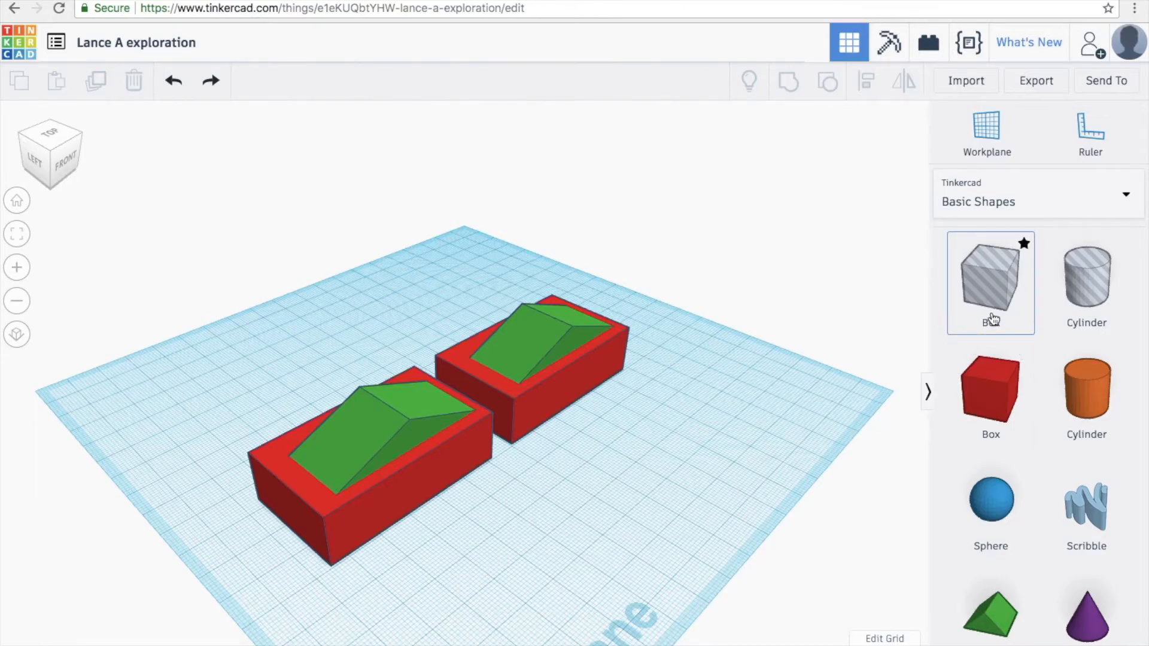
pyautogui.scroll(-2, 987, 287)
pyautogui.scroll(2, 1044, 228)
pyautogui.click(1054, 209)
pyautogui.click(1051, 206)
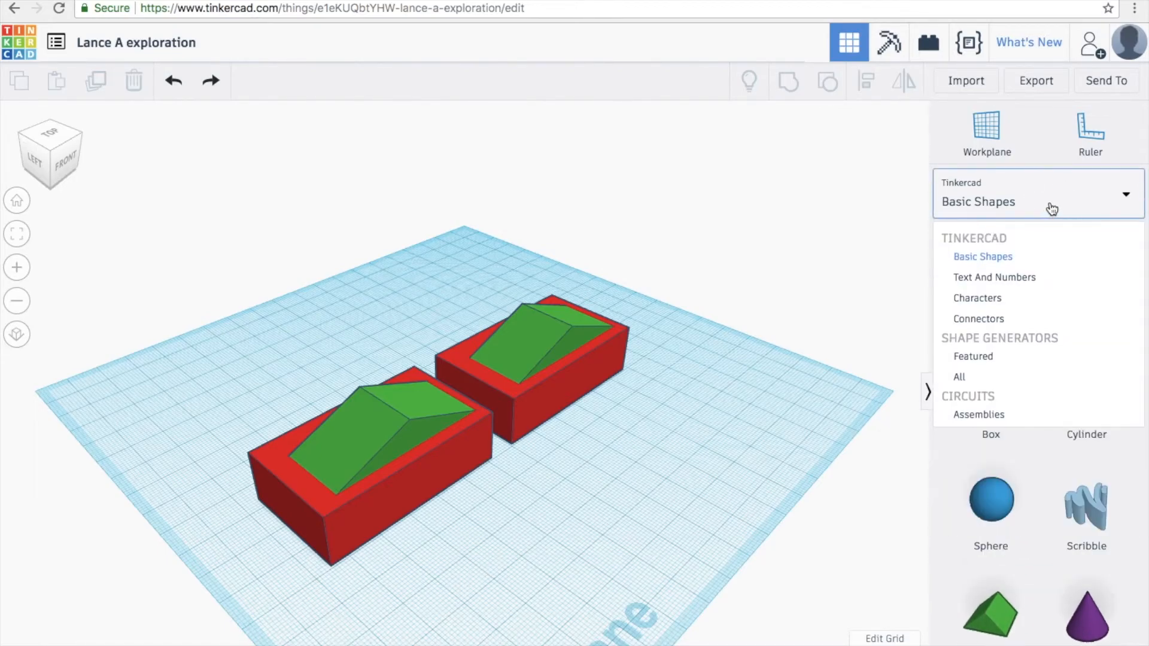